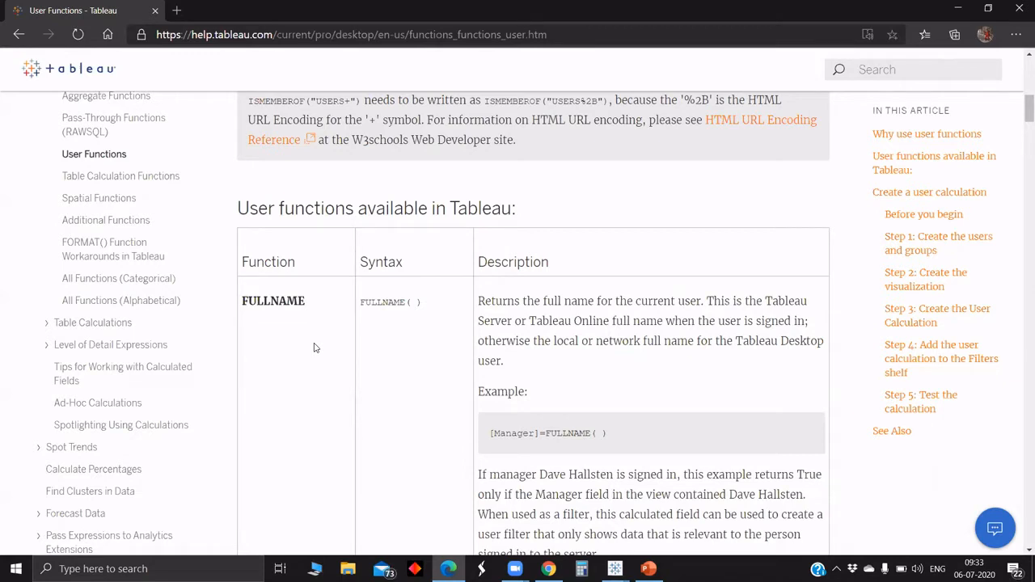
Read the FULLNAME and ISFULLNAME entries in the table of user functions available in Tableau
scroll(315, 347, "down", 1)
scroll(316, 348, "down", 1)
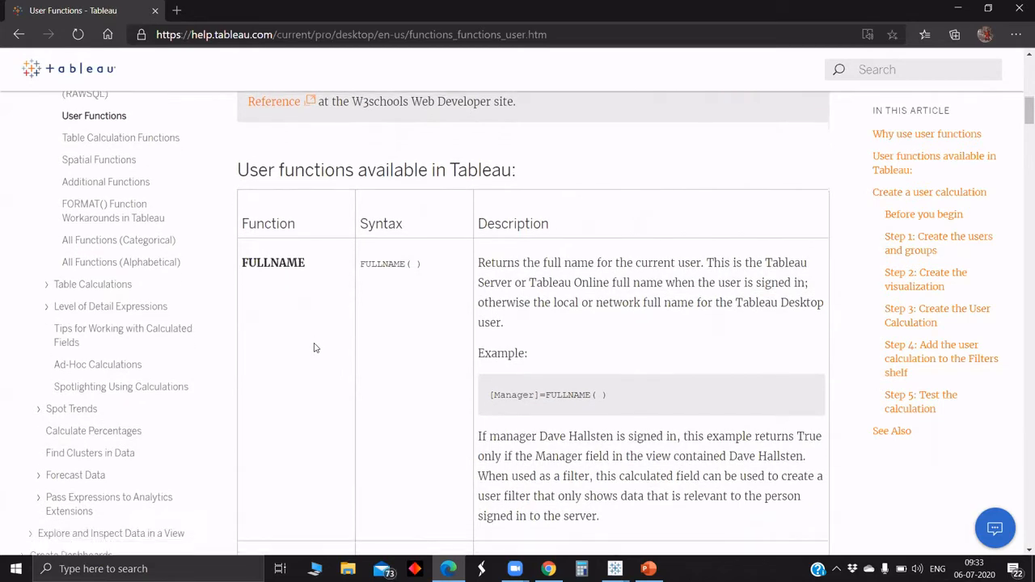
scroll(315, 348, "down", 2)
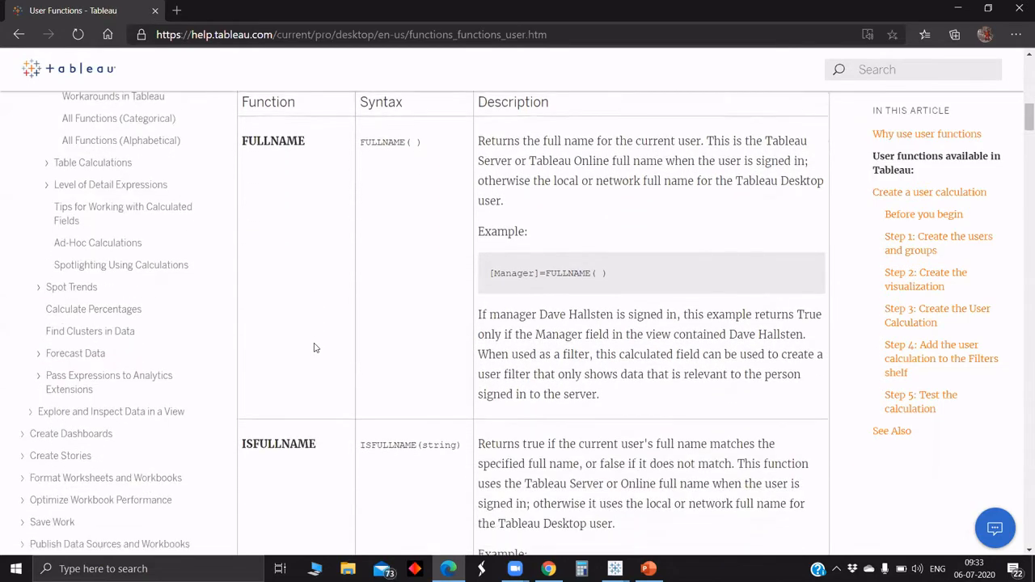
scroll(315, 347, "down", 1)
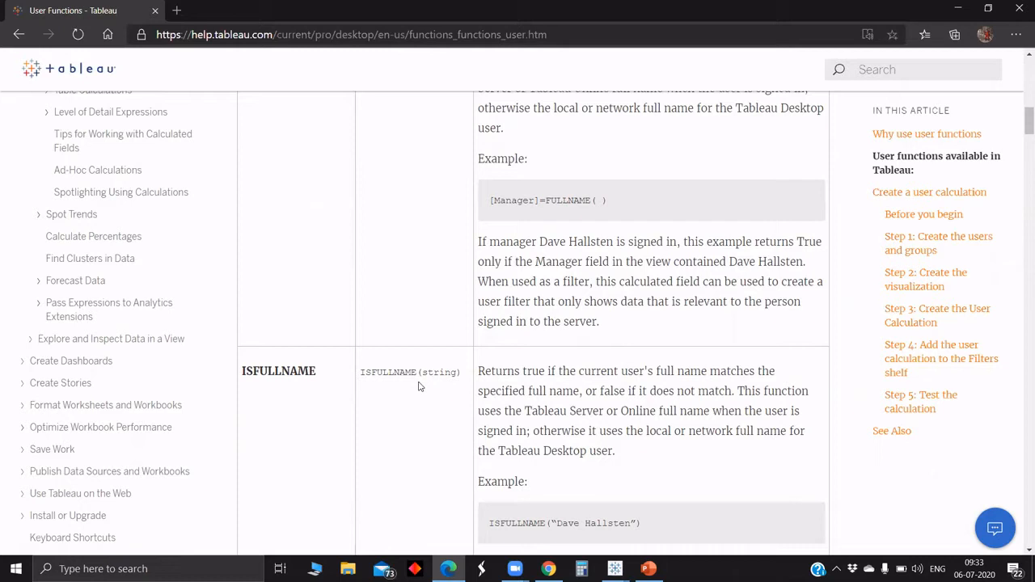
scroll(419, 387, "down", 1)
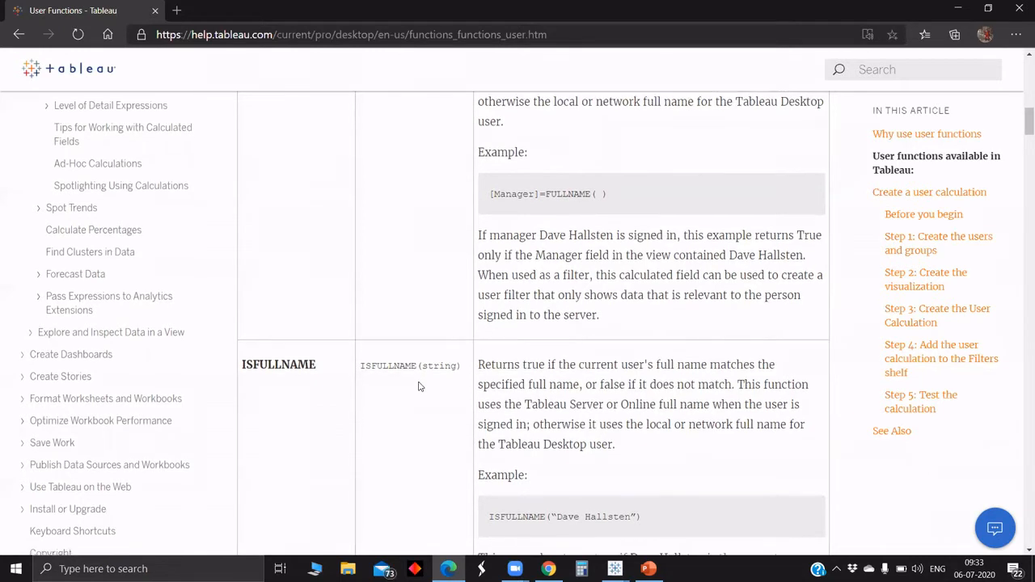
scroll(419, 387, "down", 1)
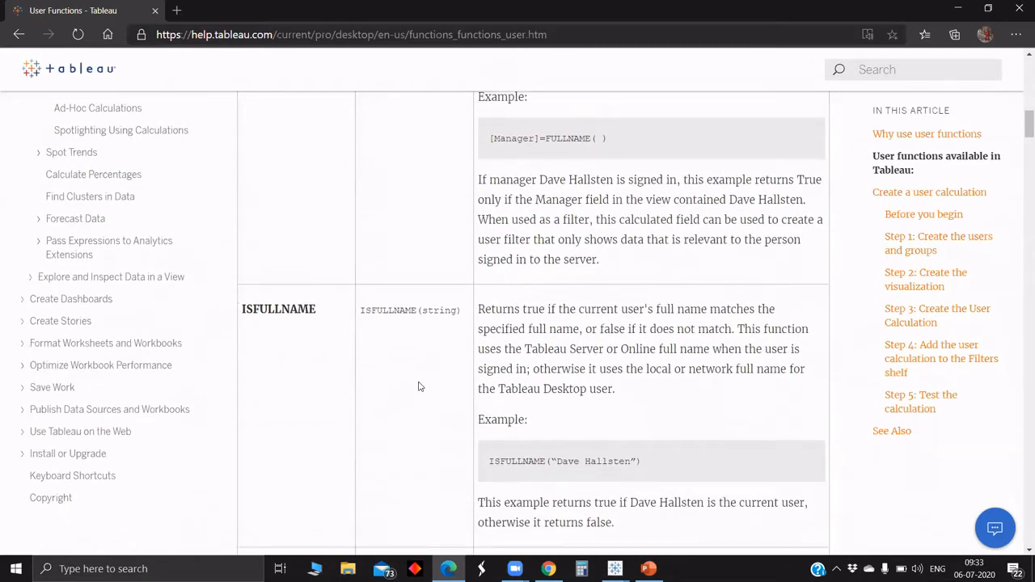
scroll(419, 386, "down", 1)
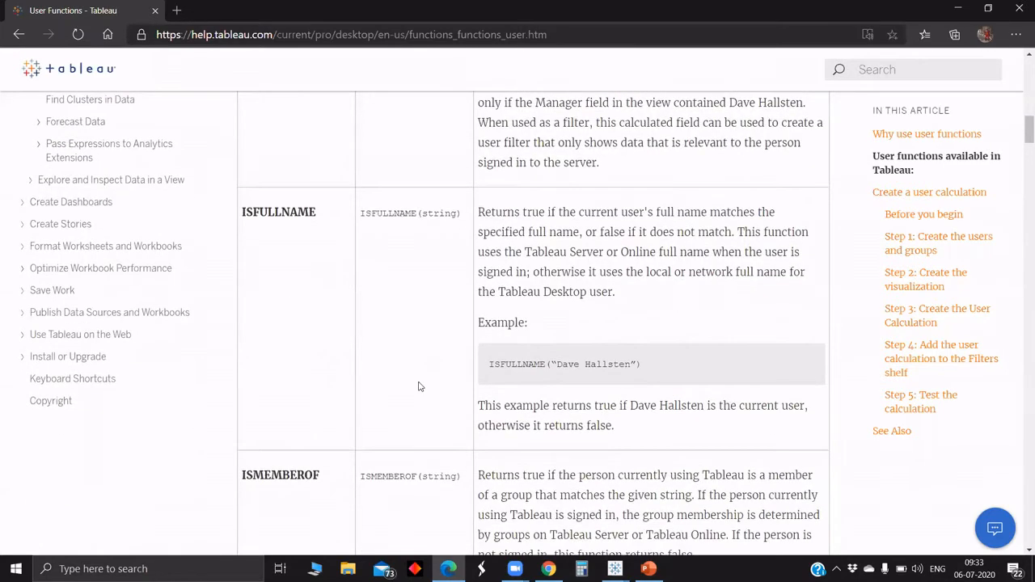
Examine the ISMEMBEROF entry, including its description, the note on "All Users" and the Active Directory domain example
scroll(419, 387, "down", 3)
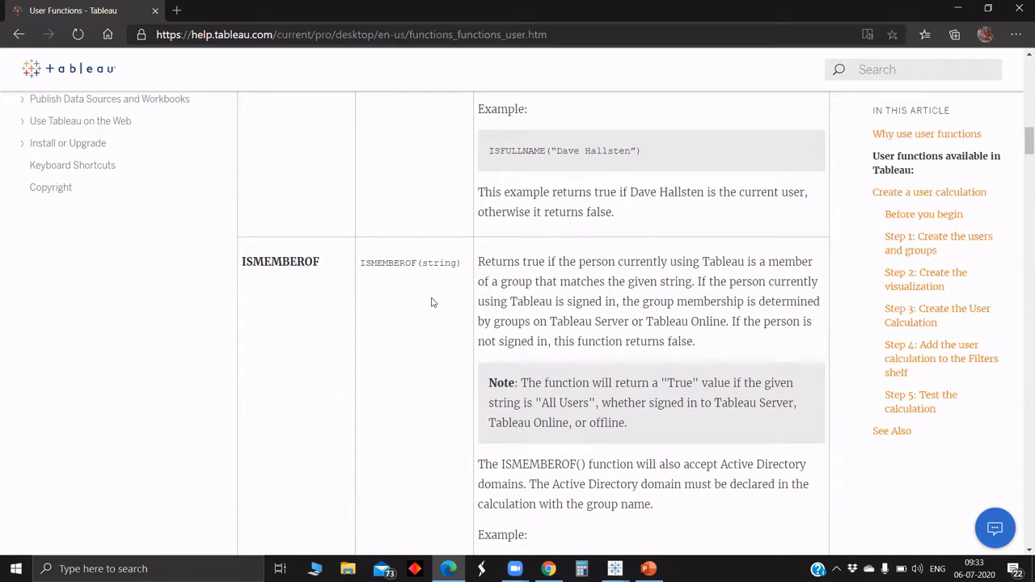
scroll(431, 302, "down", 1)
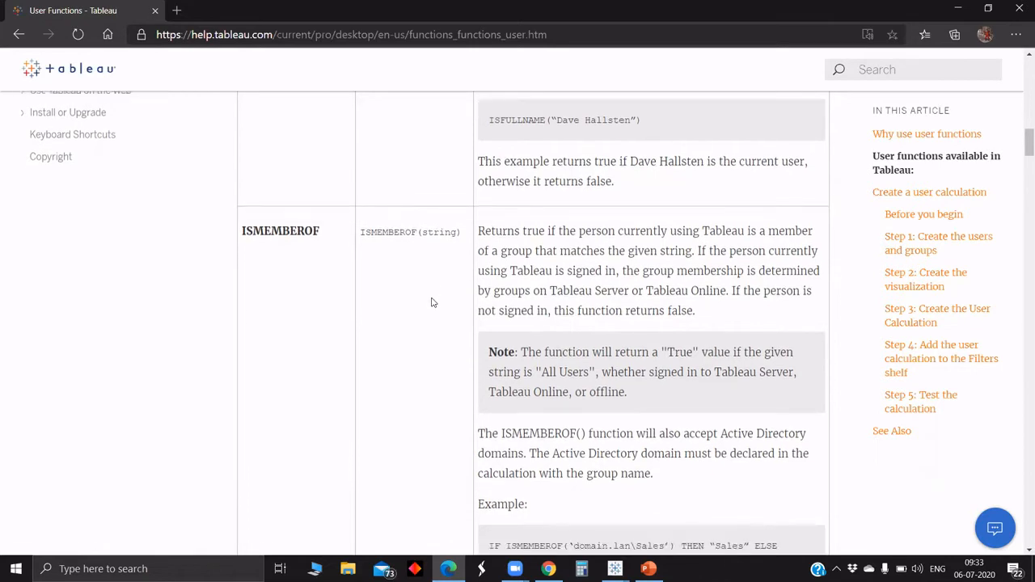
scroll(431, 303, "down", 1)
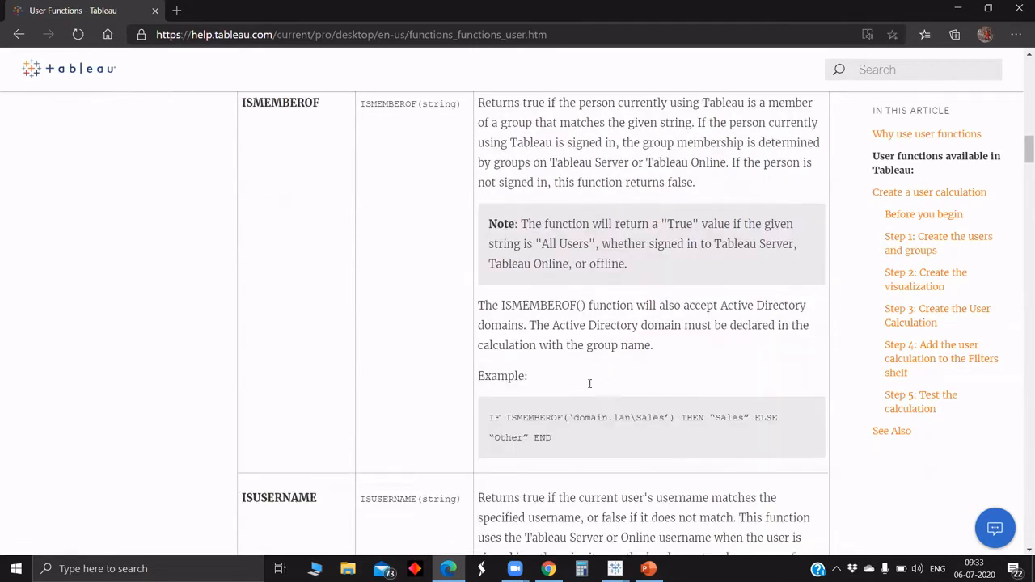
scroll(590, 383, "down", 1)
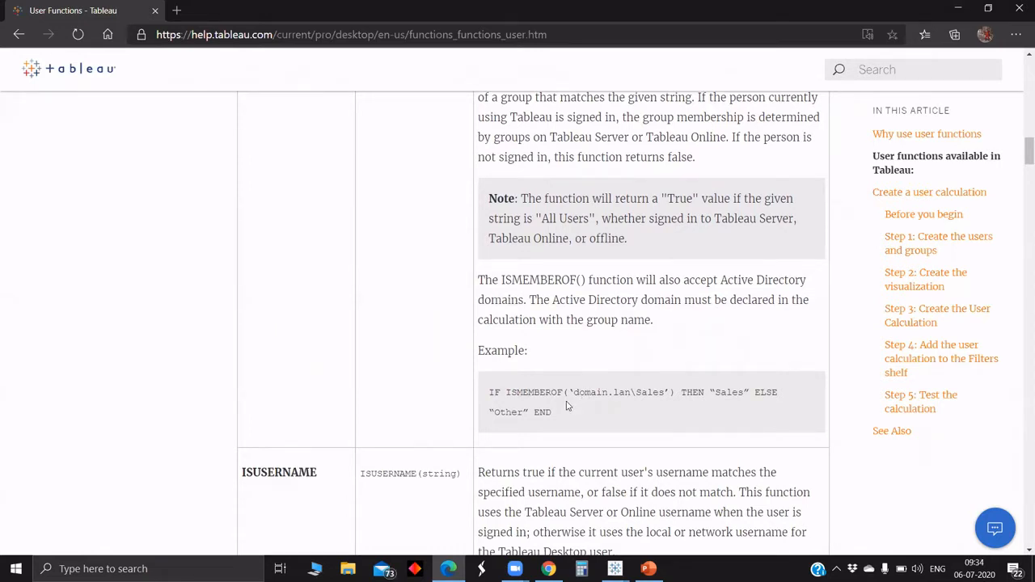
scroll(567, 406, "up", 1)
scroll(567, 406, "up", 2)
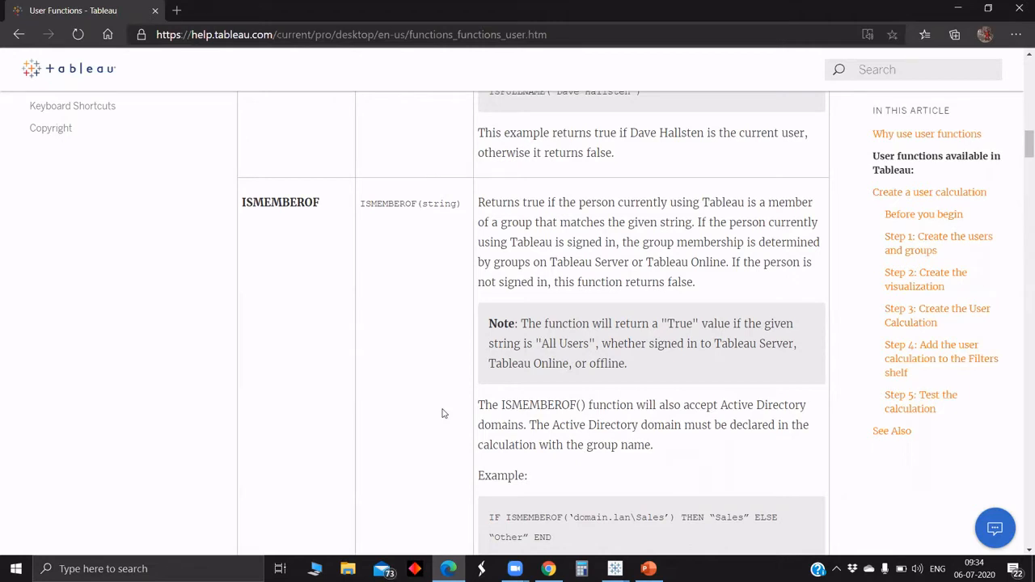
scroll(442, 413, "down", 1)
scroll(443, 414, "down", 2)
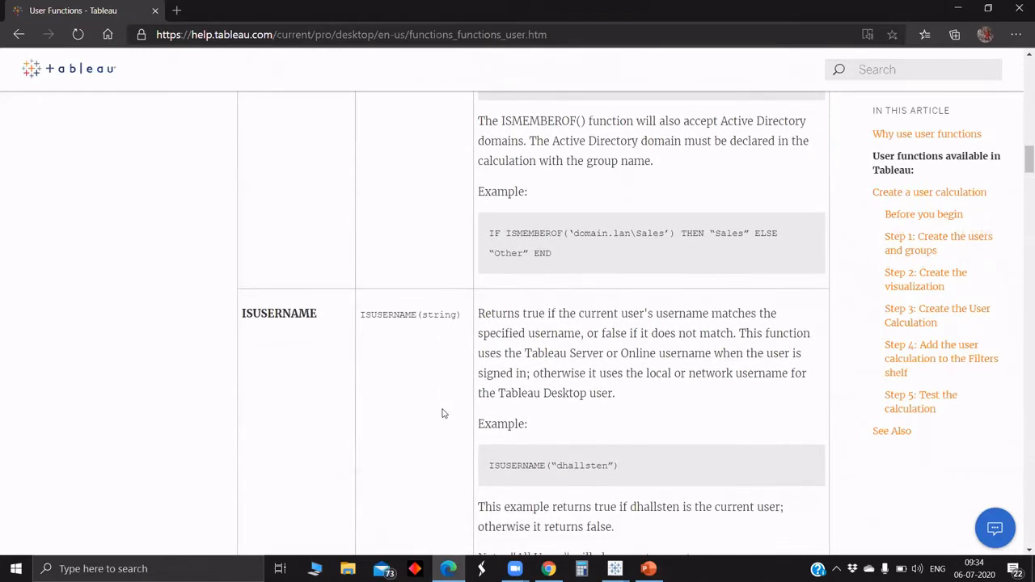
Read the ISUSERNAME, USERDOMAIN and USERNAME entries, and return to the FULLNAME entry at the start of the function table
scroll(443, 413, "down", 1)
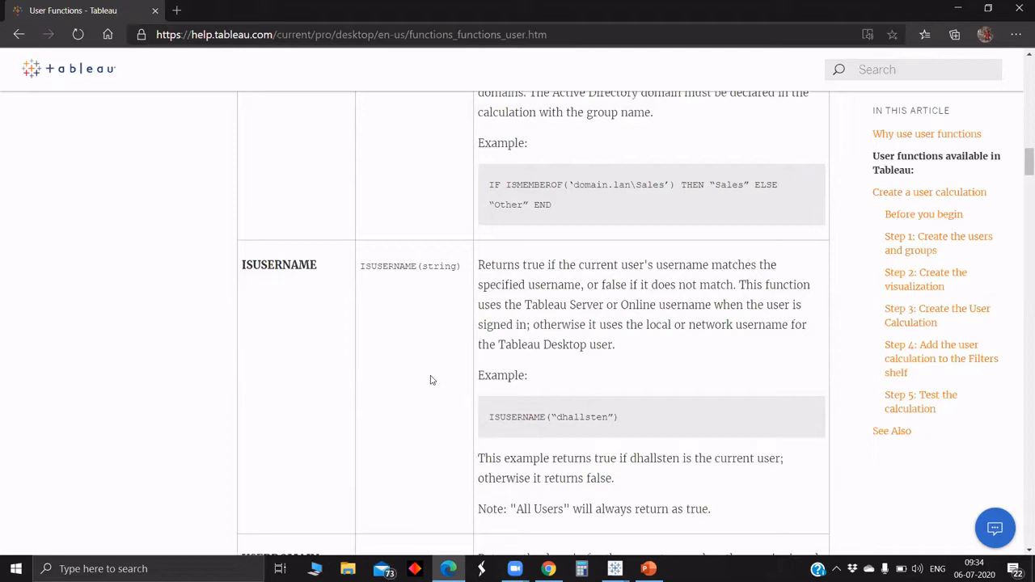
scroll(431, 380, "down", 2)
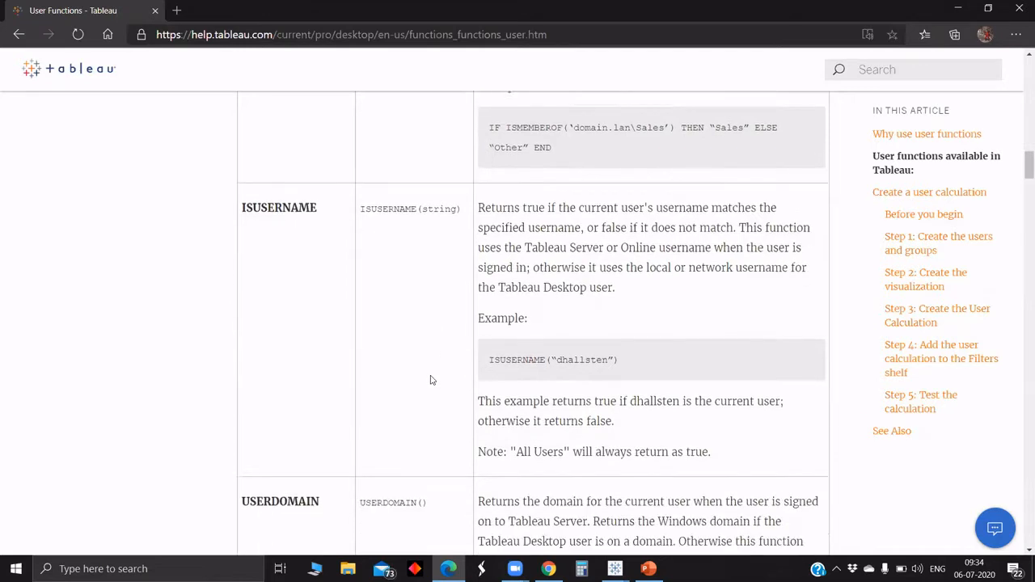
scroll(410, 341, "down", 1)
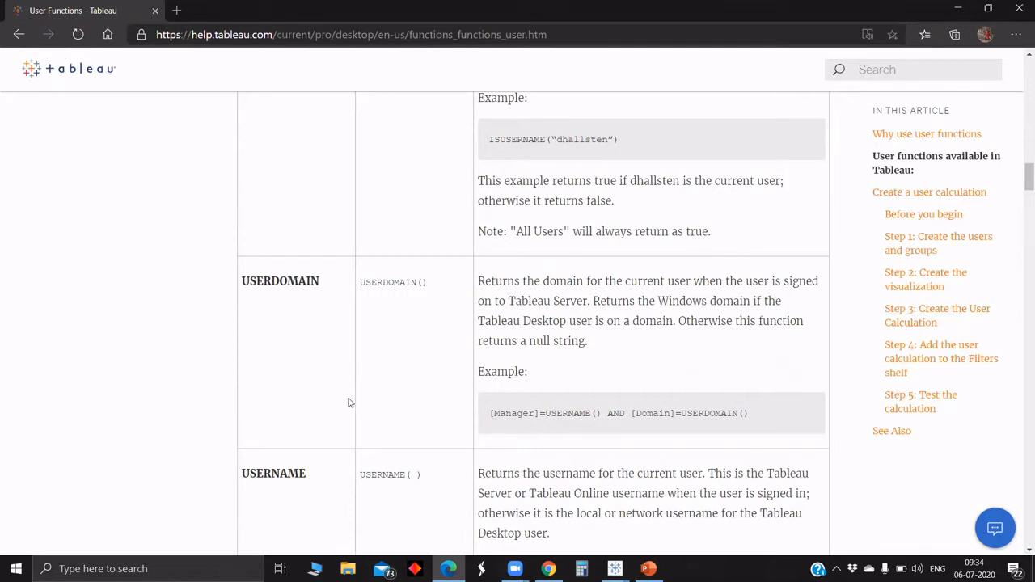
scroll(349, 401, "down", 3)
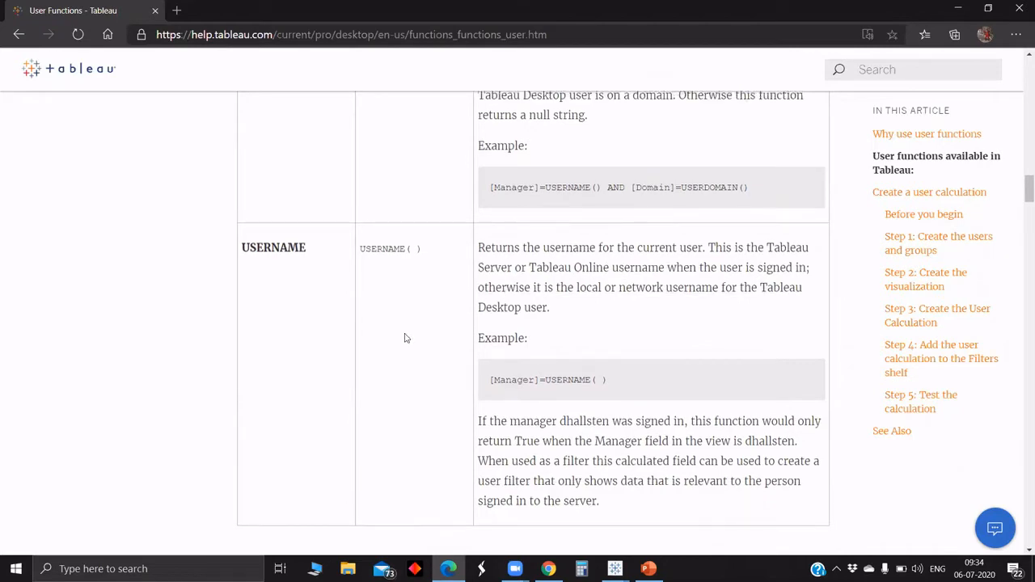
scroll(406, 338, "up", 2)
scroll(406, 338, "up", 6)
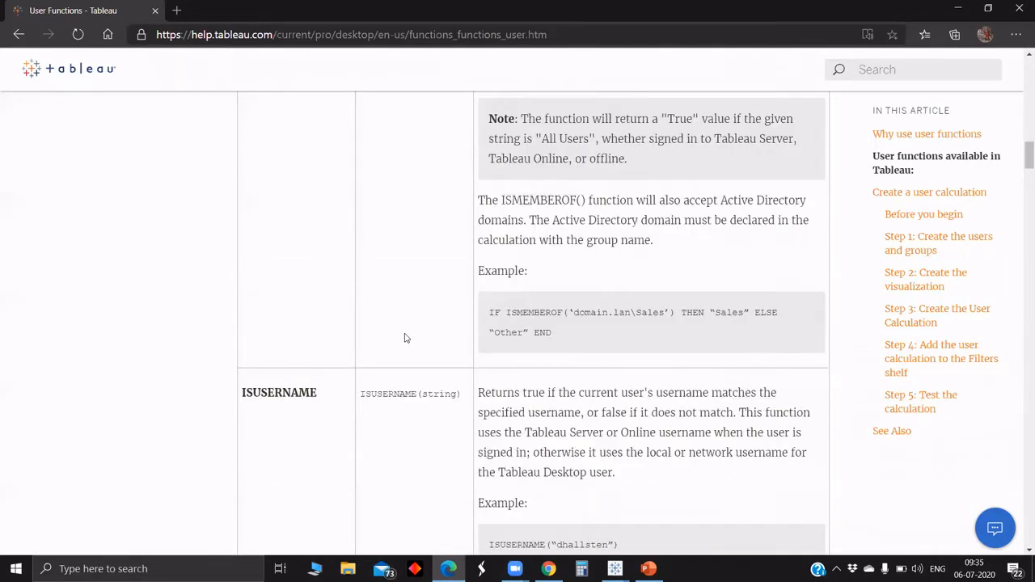
scroll(406, 338, "up", 4)
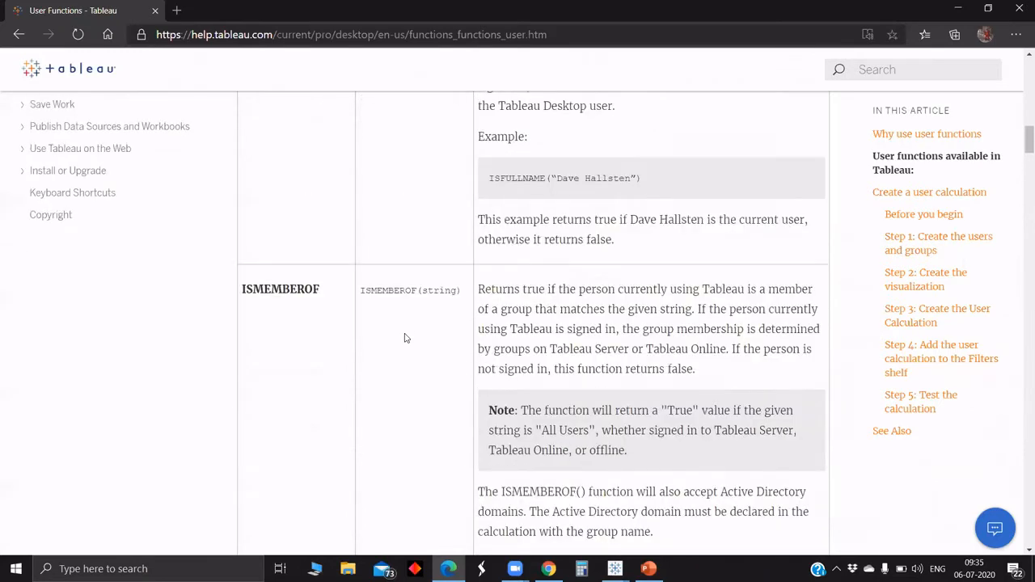
scroll(406, 338, "up", 2)
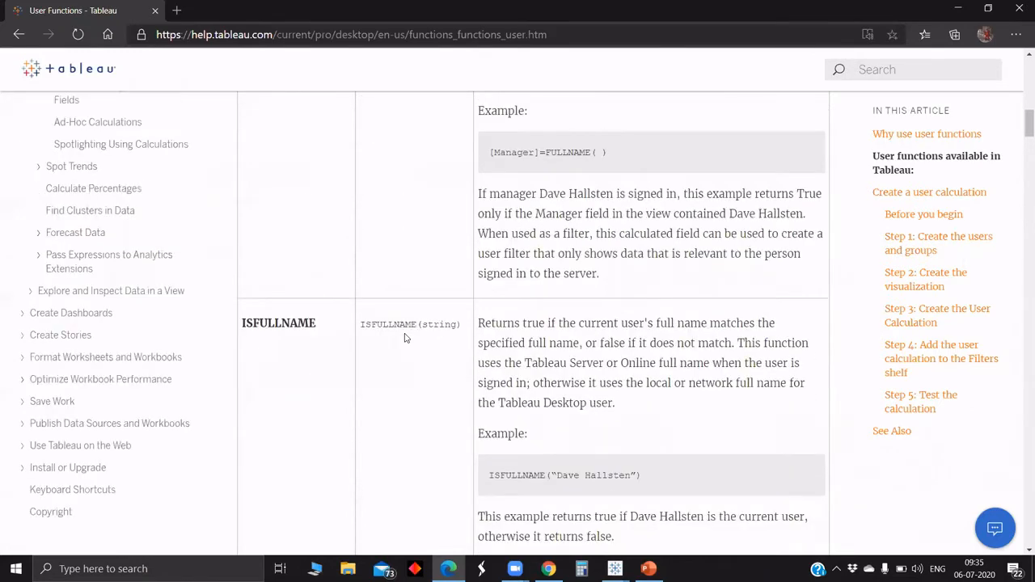
scroll(406, 338, "up", 2)
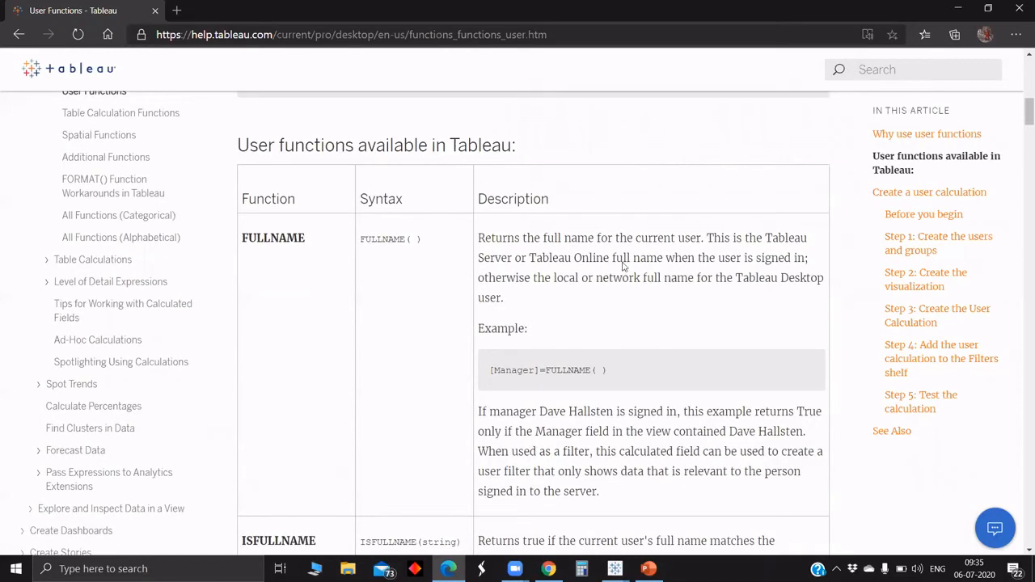
Switch to the PowerPoint presentation to review the "Functions in Tableau" slide
left_click(955, 8)
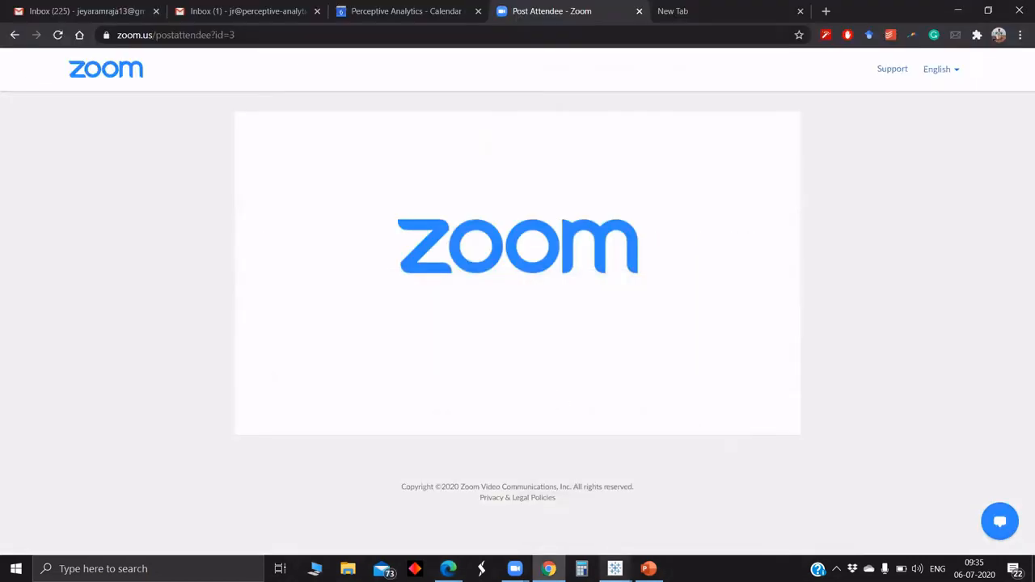
mouse_move(648, 569)
left_click(665, 519)
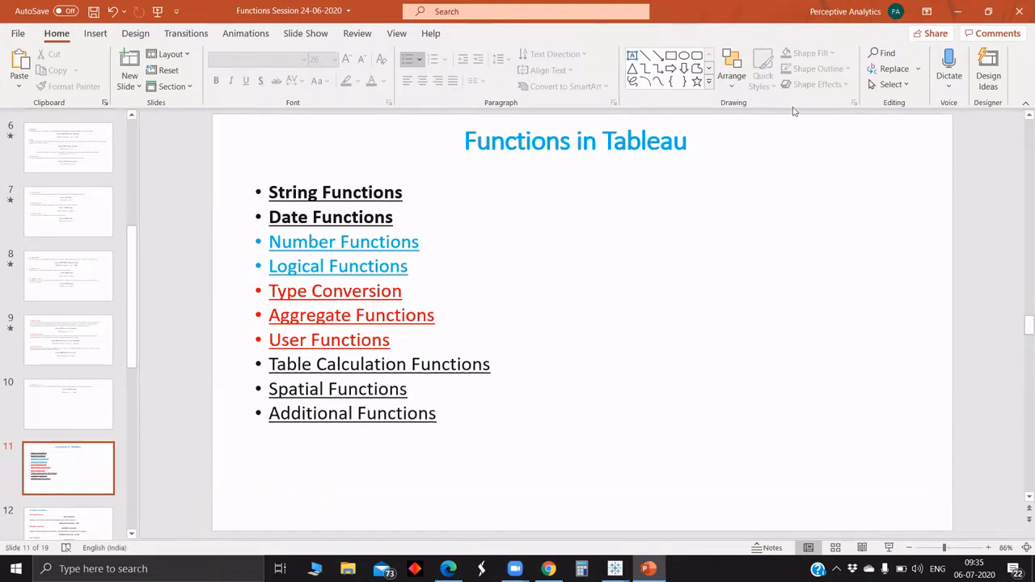
Switch to the Tableau workbook Book2 and compare its "Drill down pie chart" and "dotted lines" worksheets
left_click(952, 7)
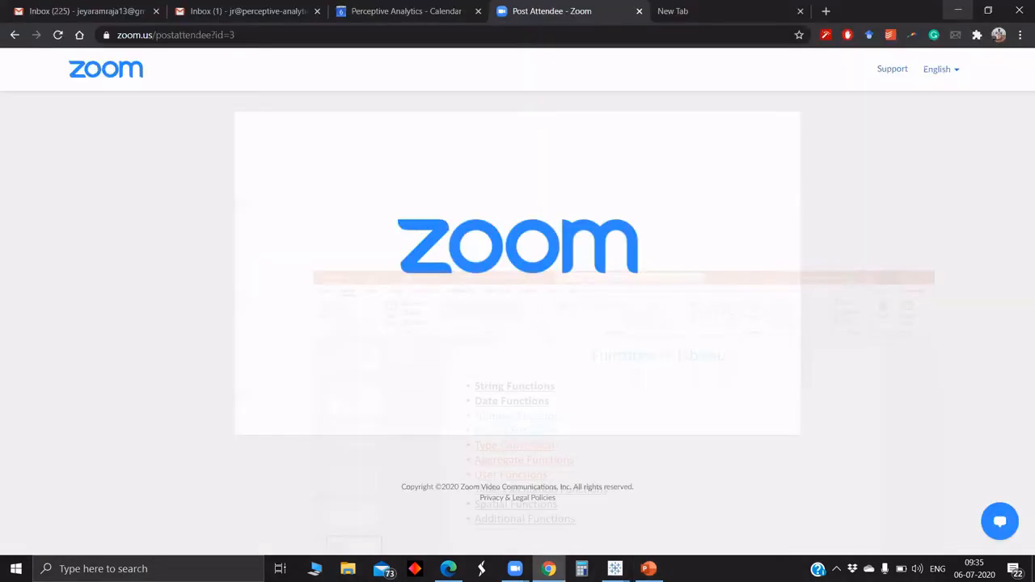
mouse_move(615, 568)
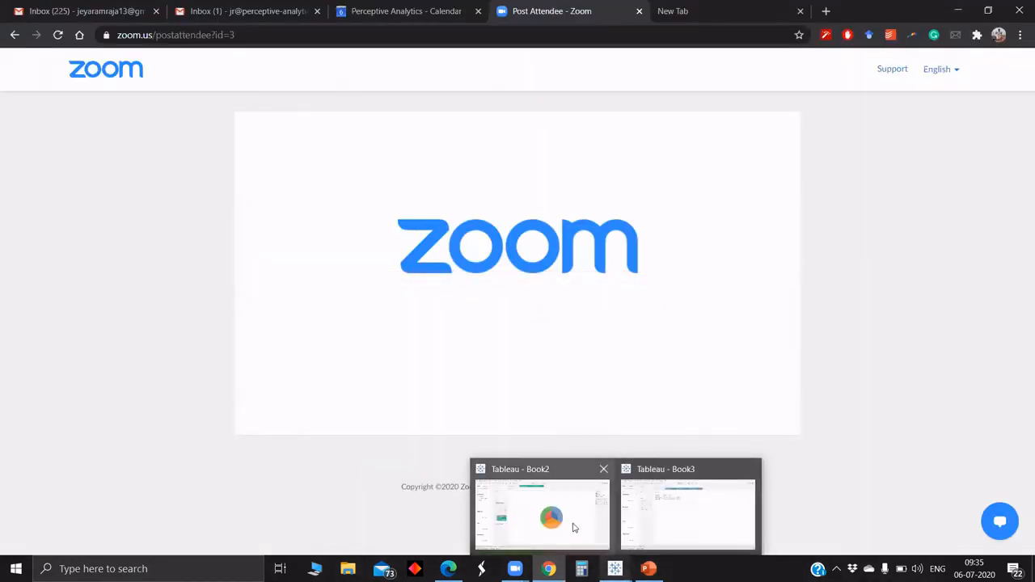
left_click(573, 528)
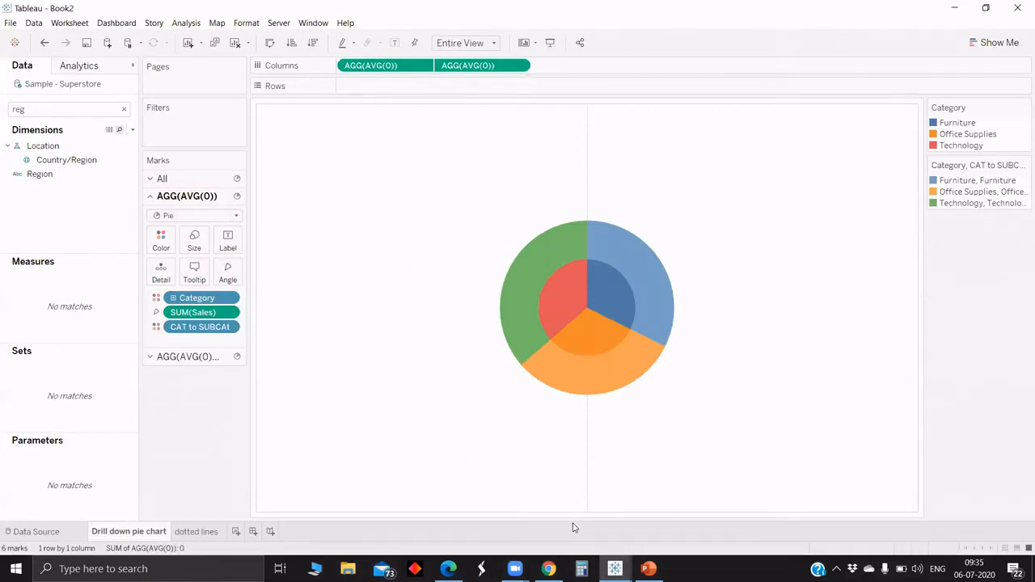
left_click(176, 533)
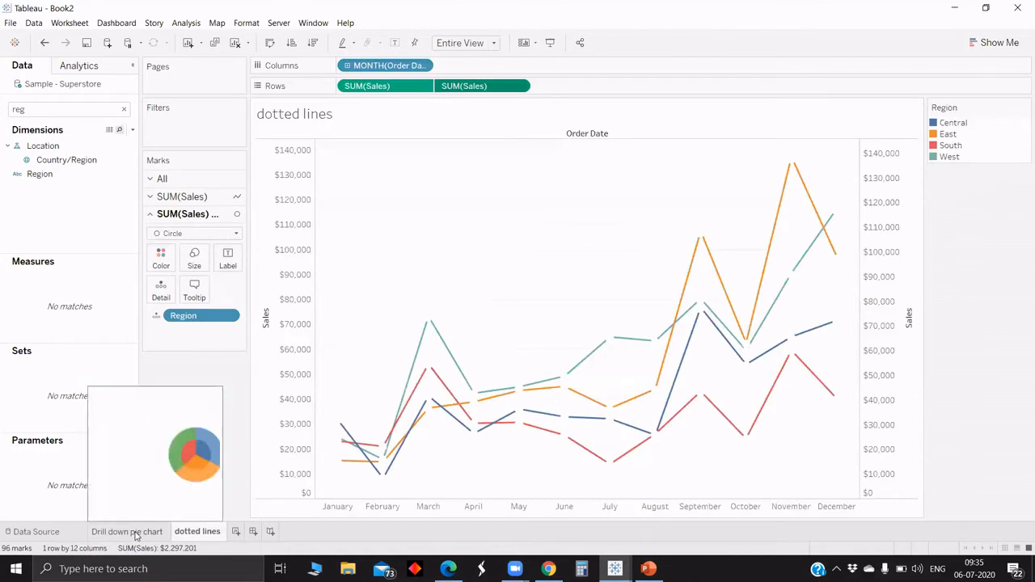
left_click(136, 535)
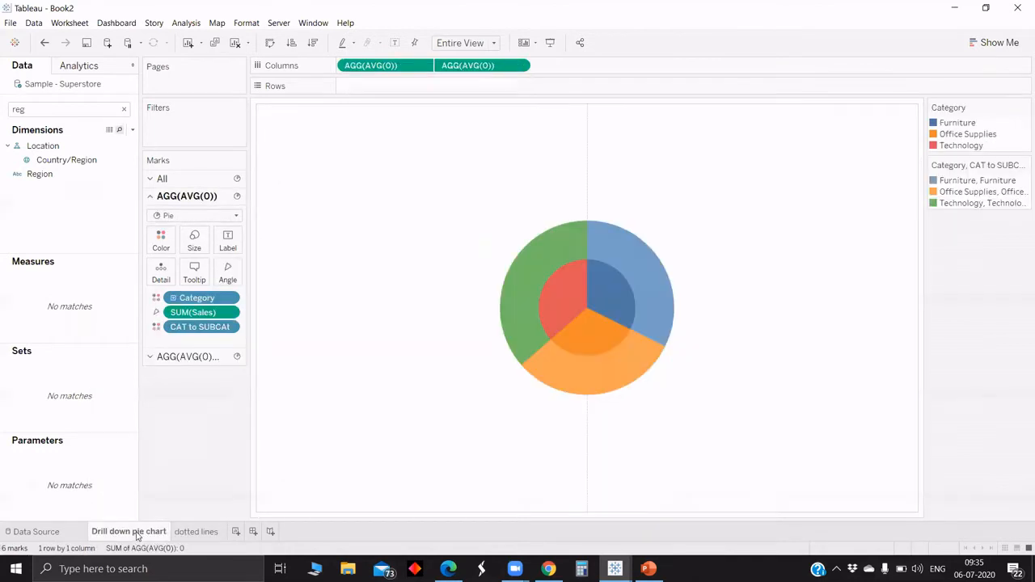
left_click(188, 532)
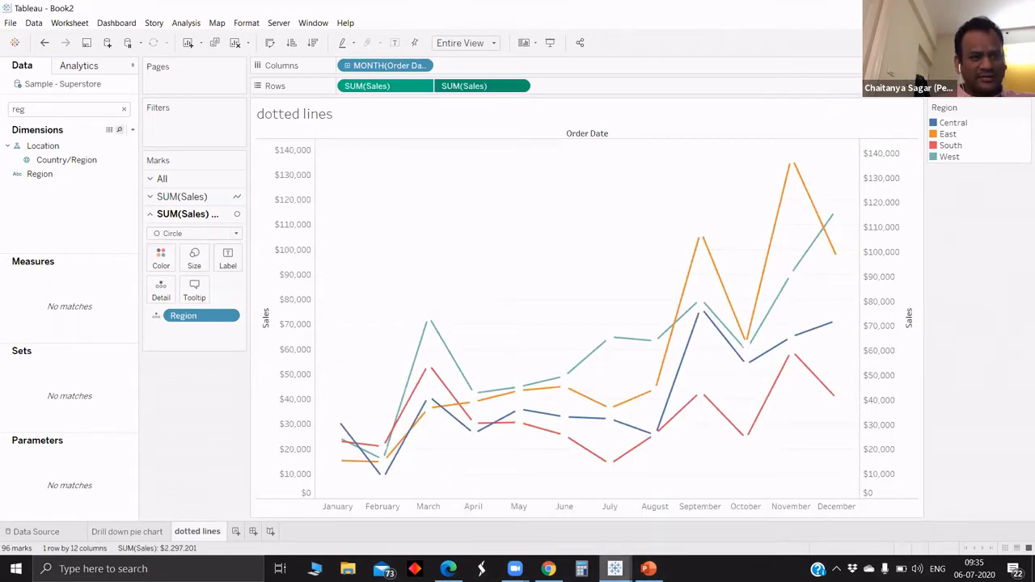
Add a new worksheet to the Tableau workbook Book3 and clear the "att" search so all data fields are listed
mouse_move(615, 568)
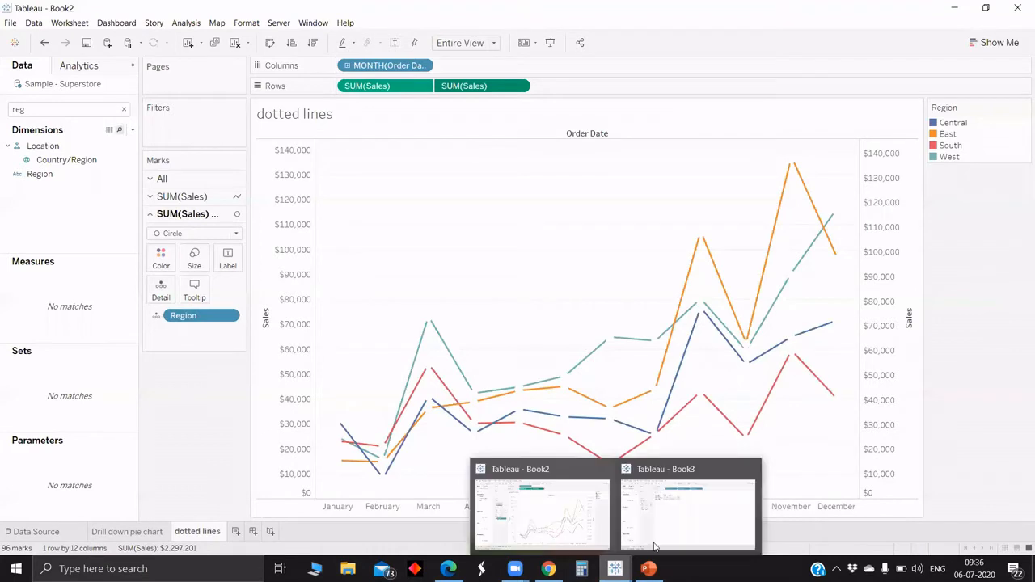
left_click(665, 539)
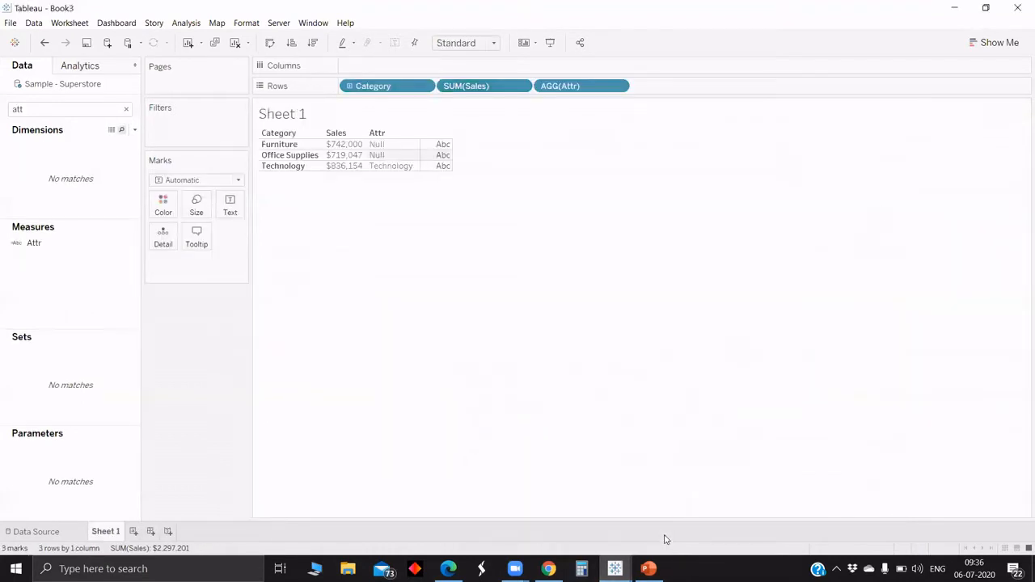
left_click(134, 532)
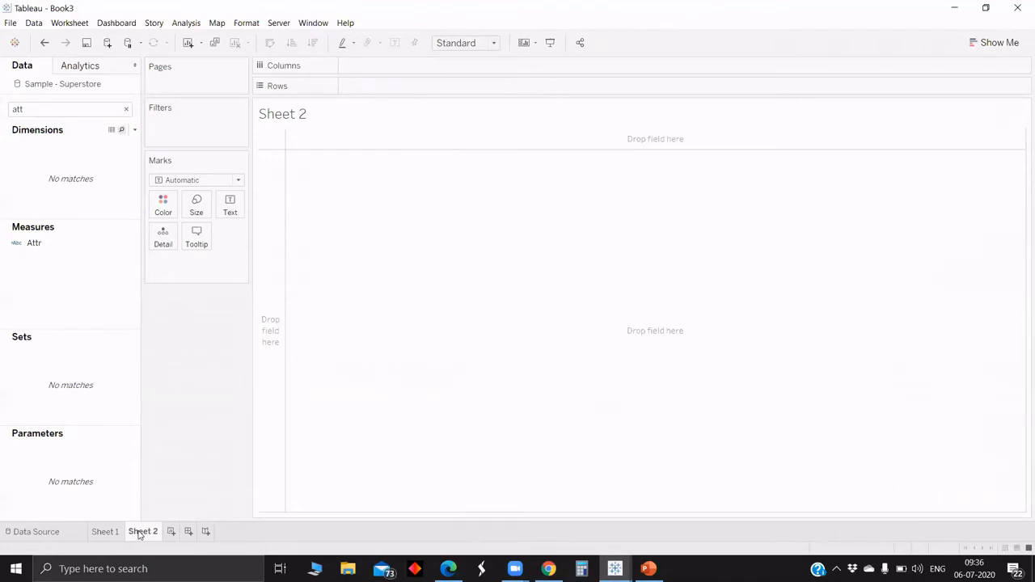
left_click(52, 106)
key("BackSpace")
key("BackSpace")
key("BackSpace")
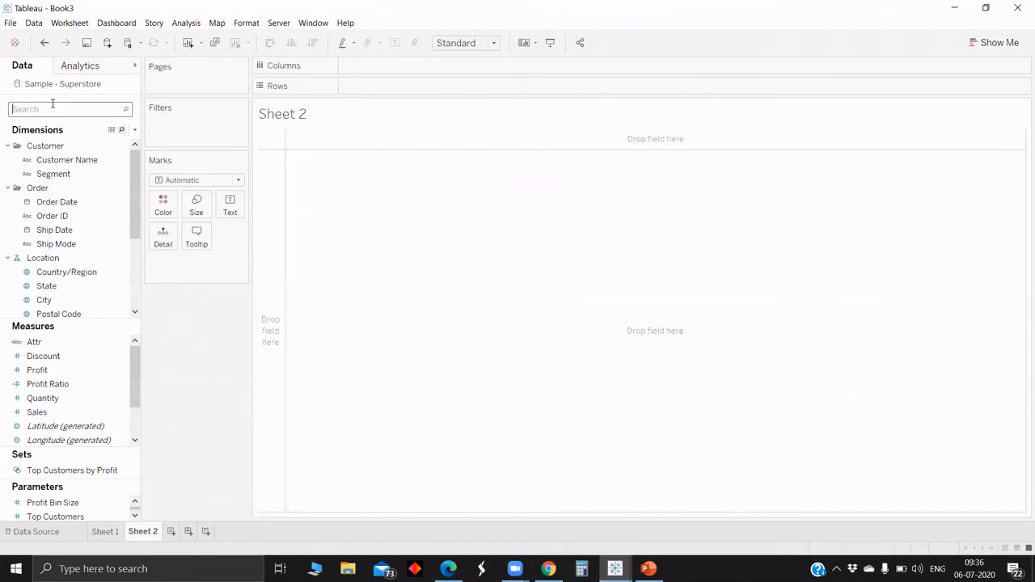
Place Order Date on Columns and set it to the discrete Month date part
left_click_drag(81, 202, 427, 64)
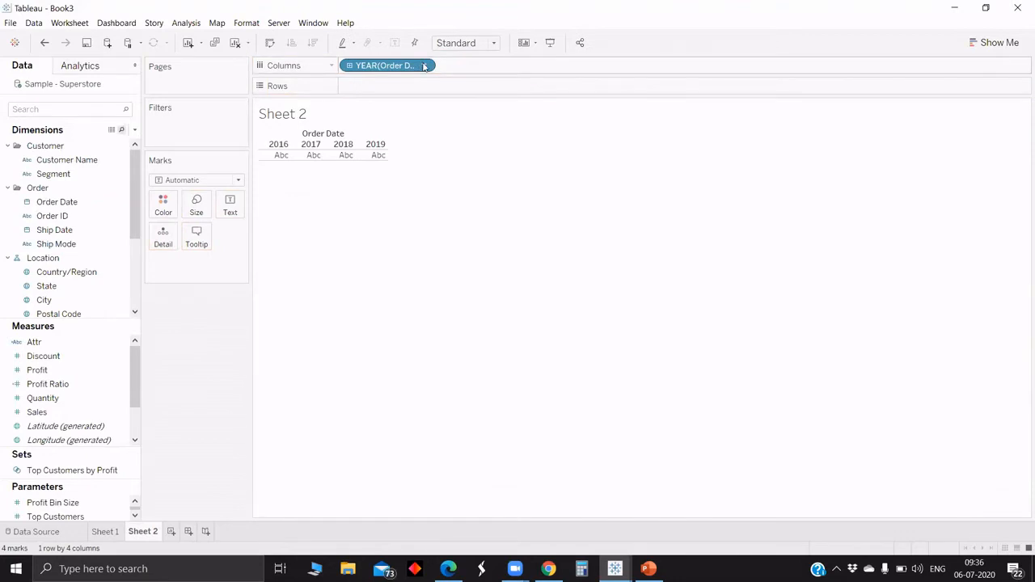
left_click(423, 65)
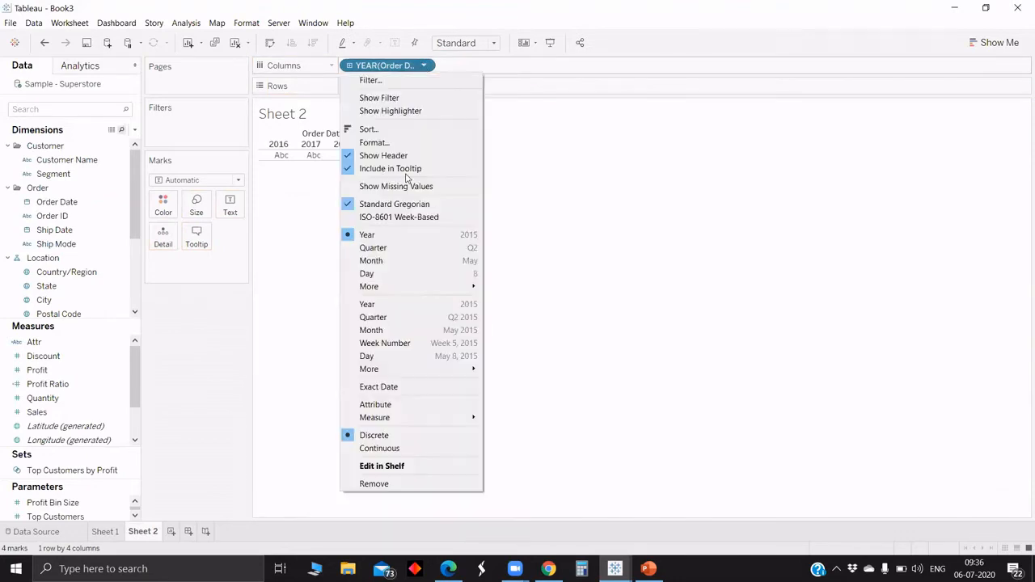
left_click(403, 260)
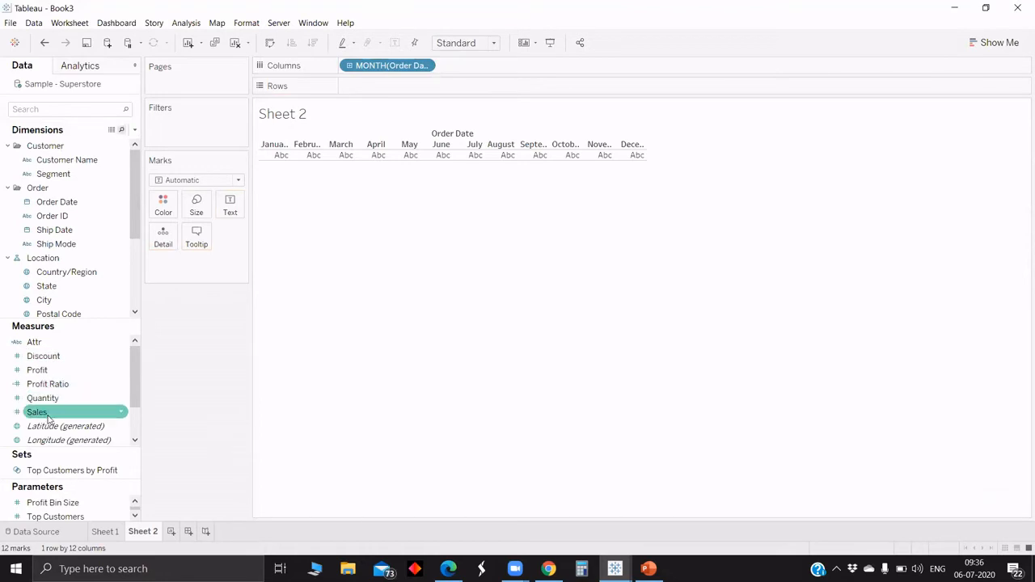
Place Sales on Rows to plot summed sales by order month
left_click_drag(47, 418, 307, 205)
left_click_drag(382, 90, 385, 86)
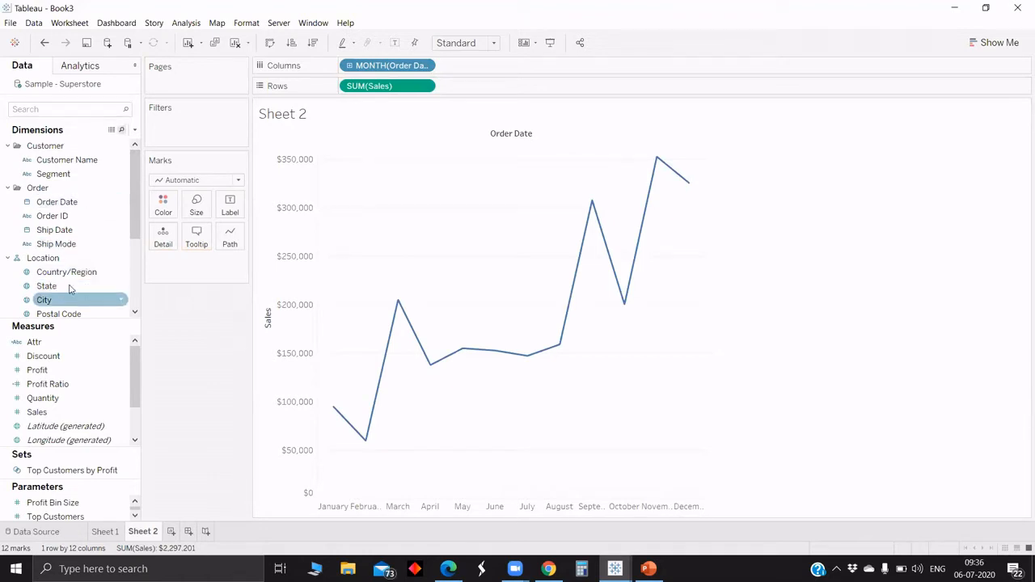
Try to color the sales line by Country/Region with a drill-down to State
left_click_drag(73, 274, 164, 205)
left_click(175, 263)
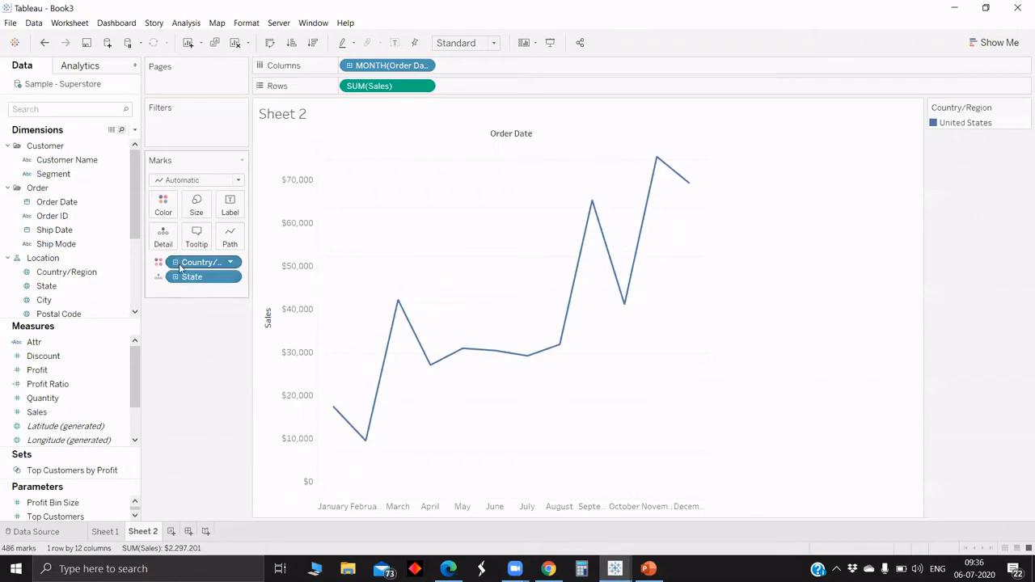
left_click_drag(185, 265, 181, 339)
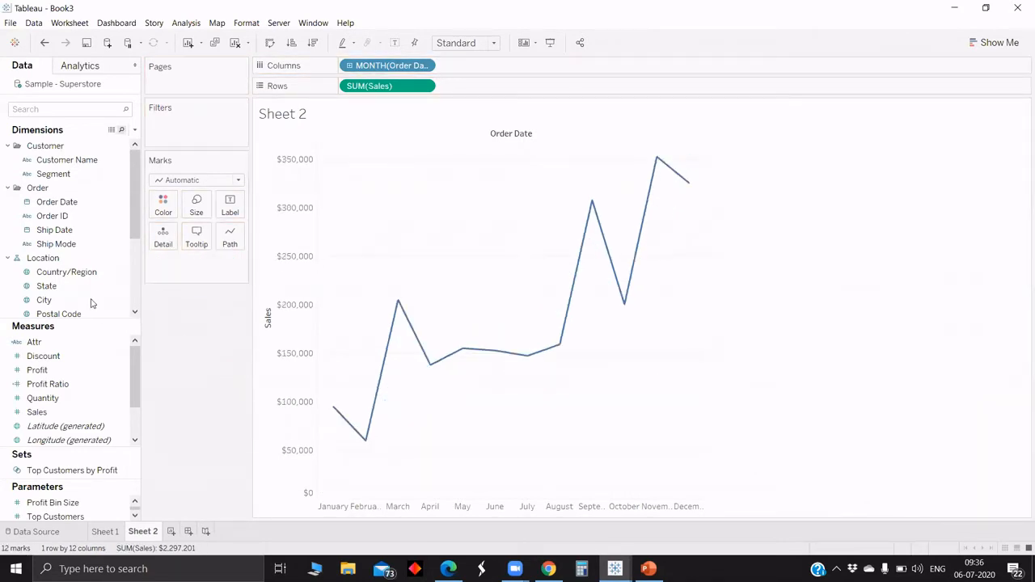
left_click_drag(67, 272, 165, 204)
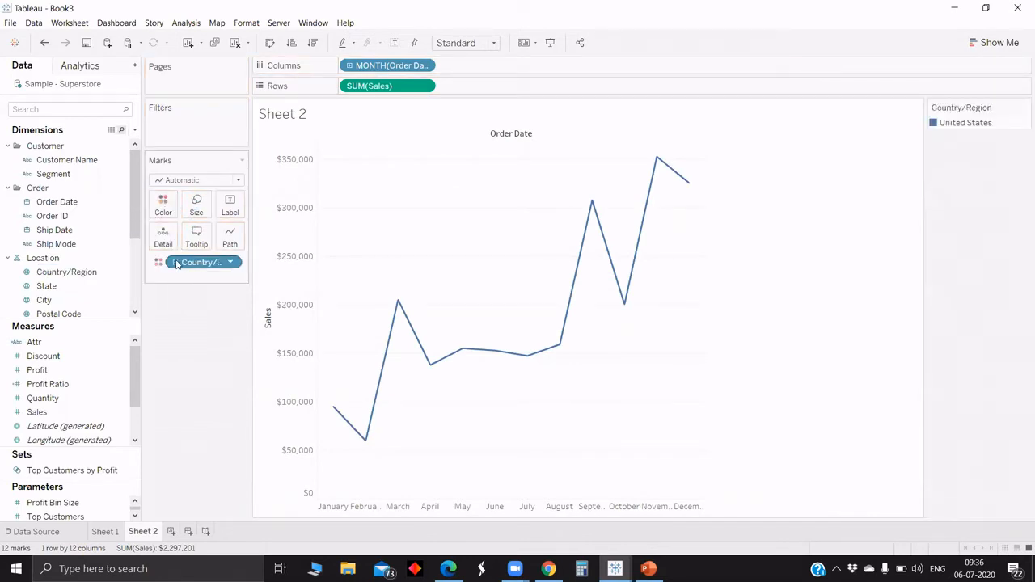
left_click(175, 263)
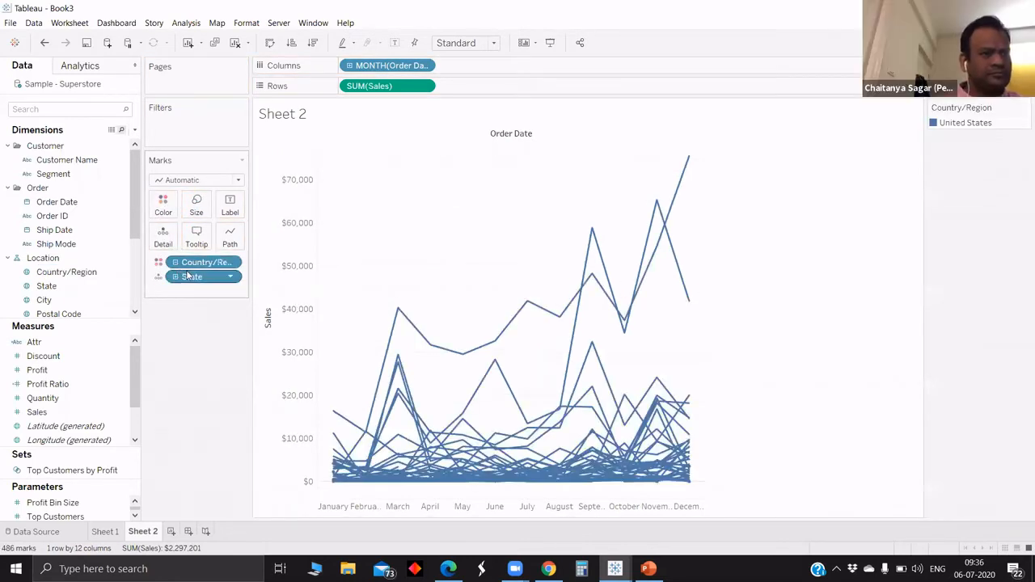
left_click_drag(193, 278, 198, 341)
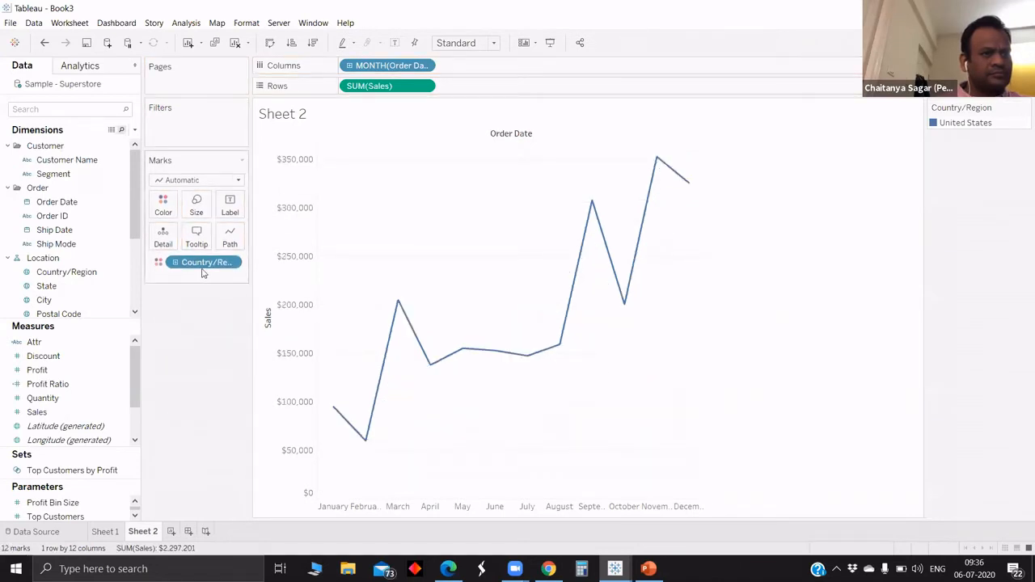
left_click_drag(202, 273, 137, 279)
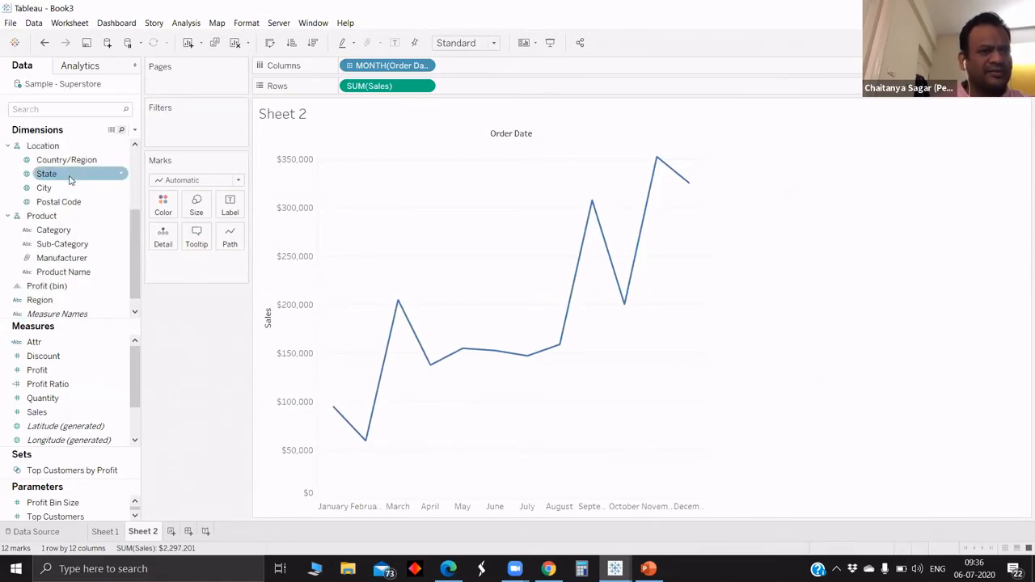
Color the monthly sales lines by Category and add a second SUM(Sales) measure to Rows
left_click_drag(76, 233, 170, 207)
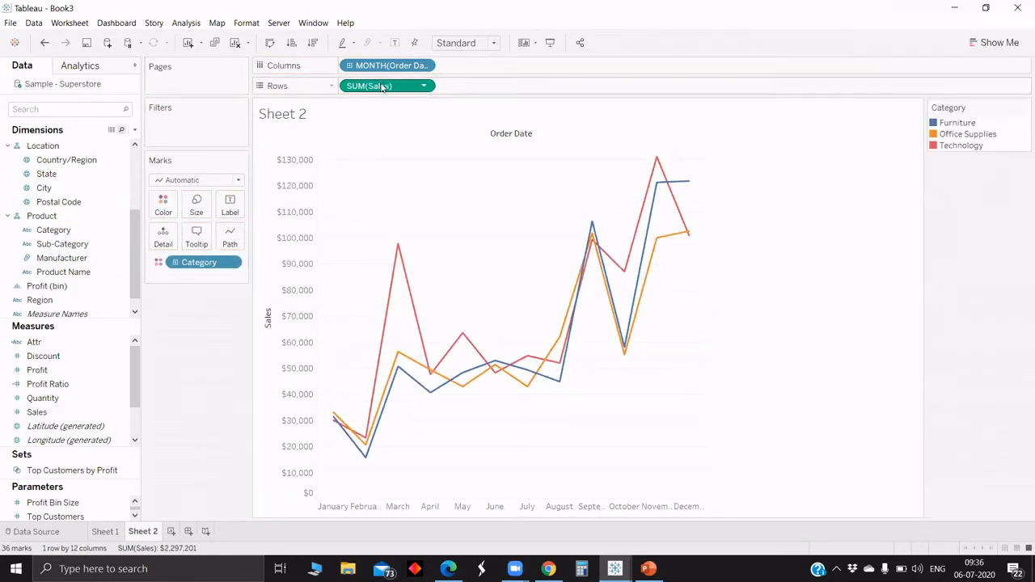
left_click_drag(534, 83, 522, 87)
left_click_drag(421, 86, 513, 84)
double_click(448, 84)
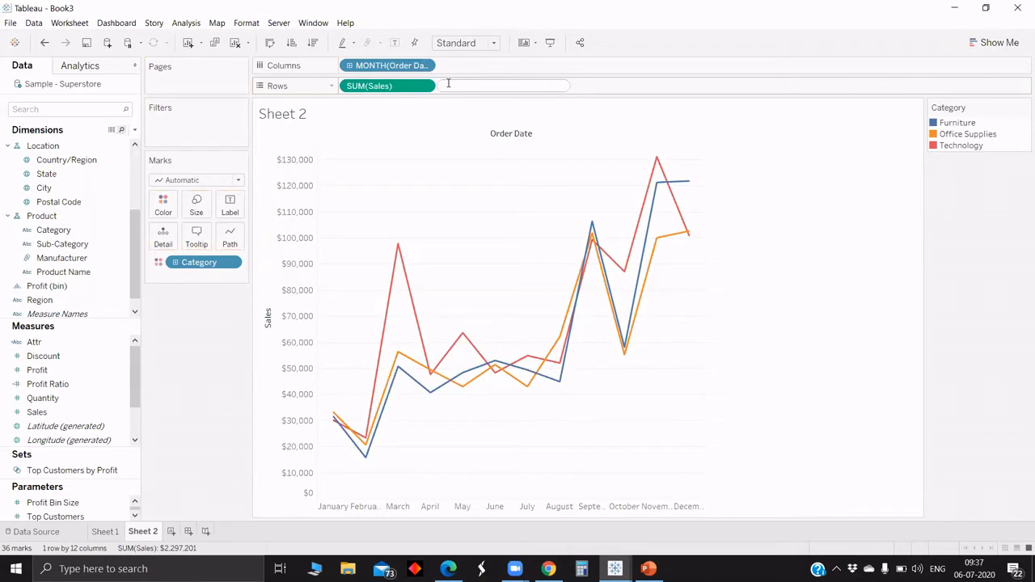
type("su")
left_click(470, 111)
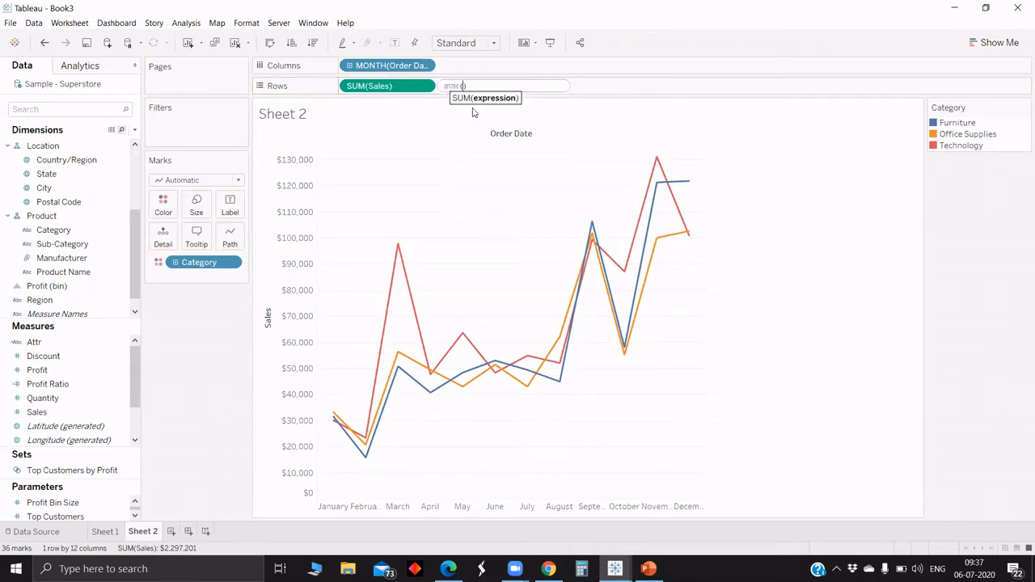
type("sa")
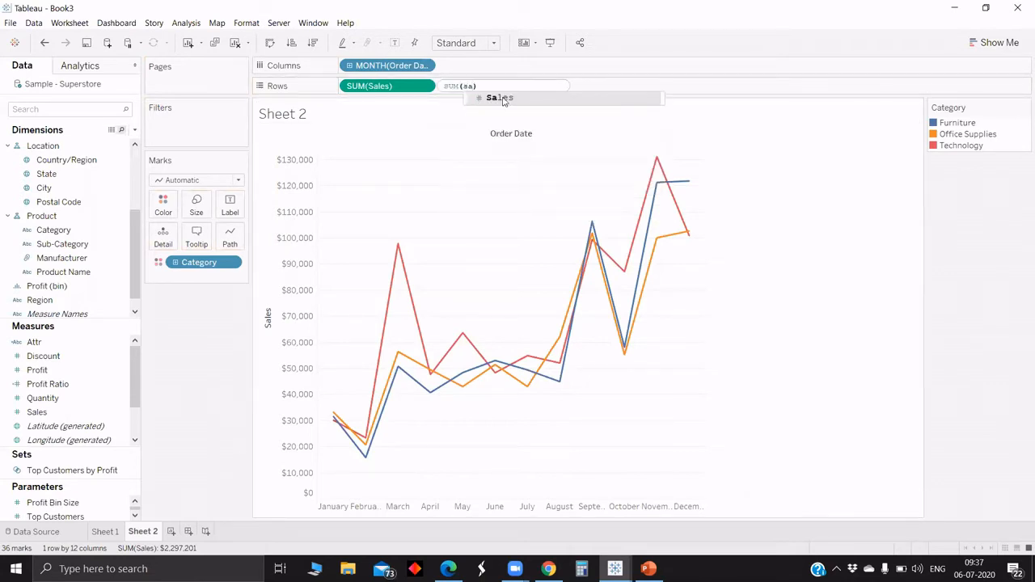
left_click(500, 98)
key("Return")
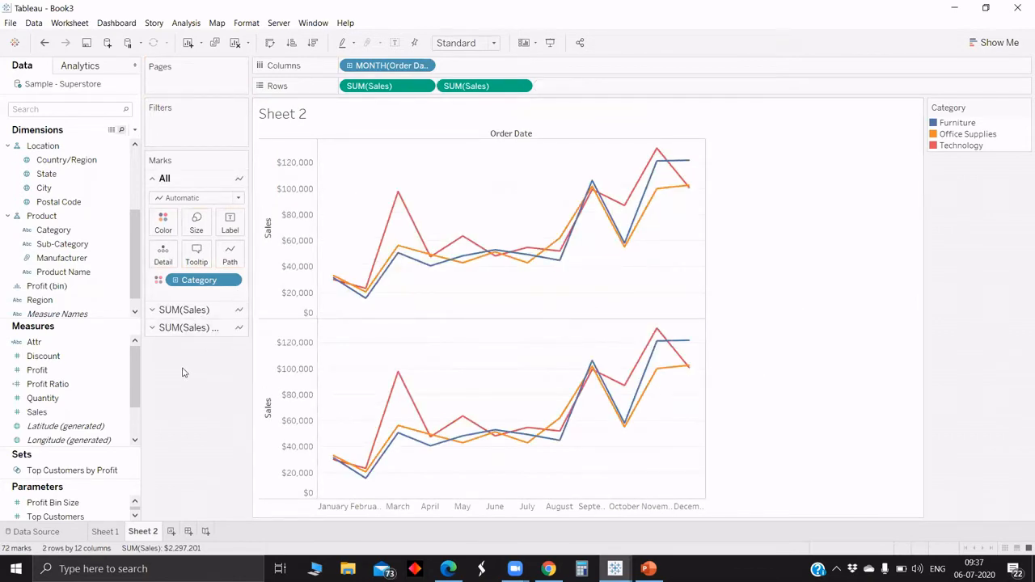
Format the second SUM(Sales) marks as white circles, with Category on Detail instead of Color
left_click(200, 330)
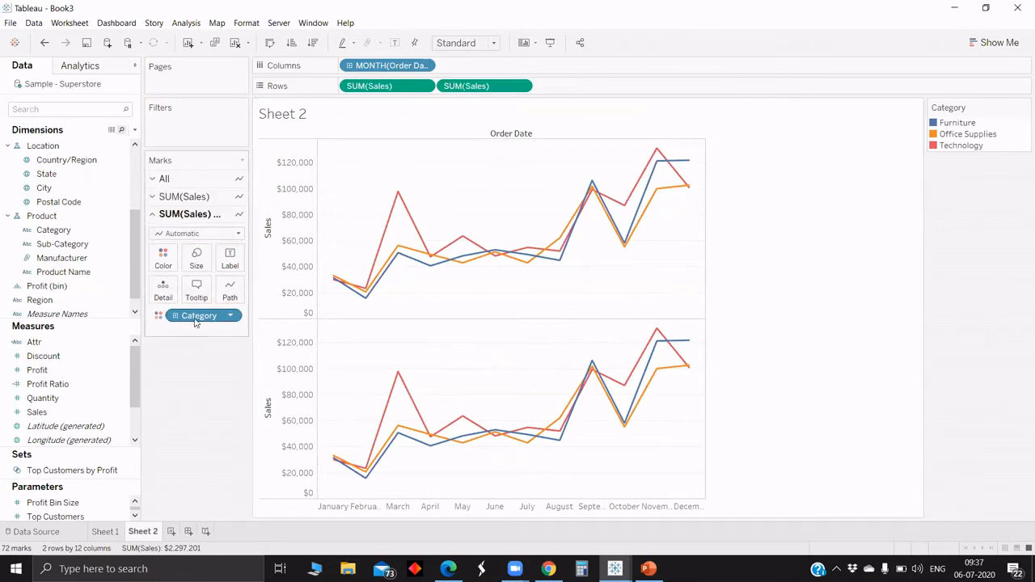
left_click_drag(201, 315, 169, 253)
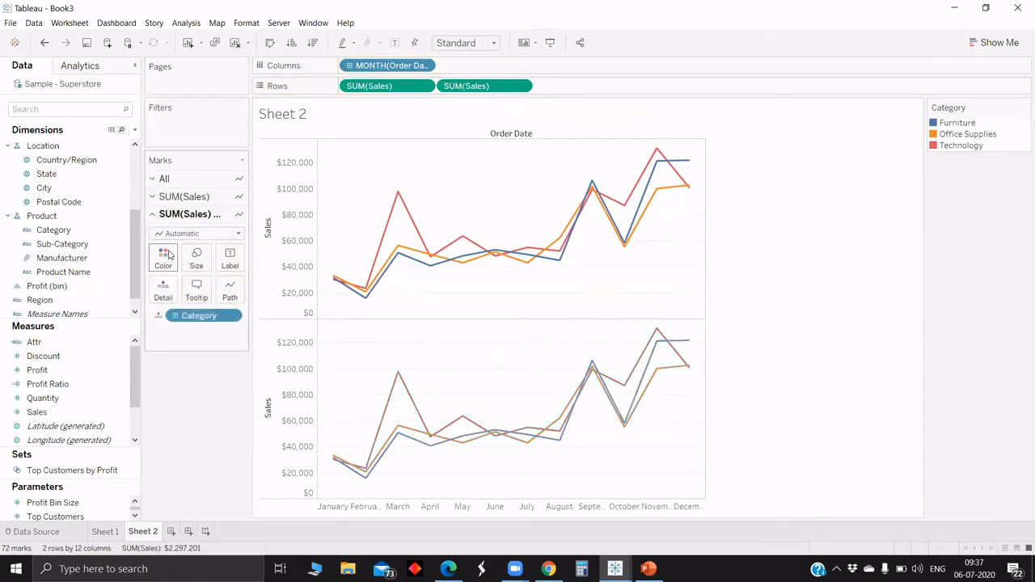
left_click(194, 233)
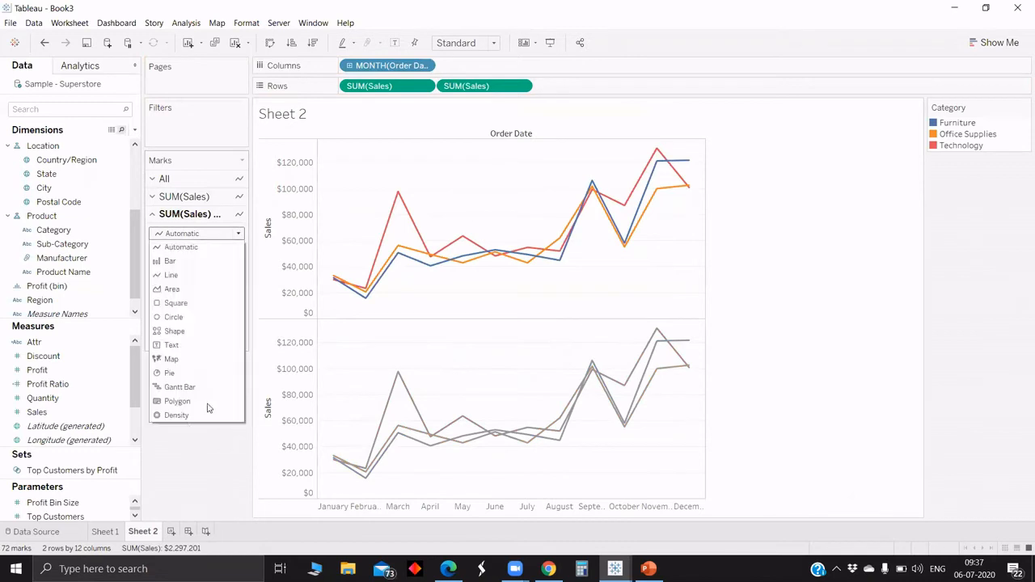
left_click(173, 317)
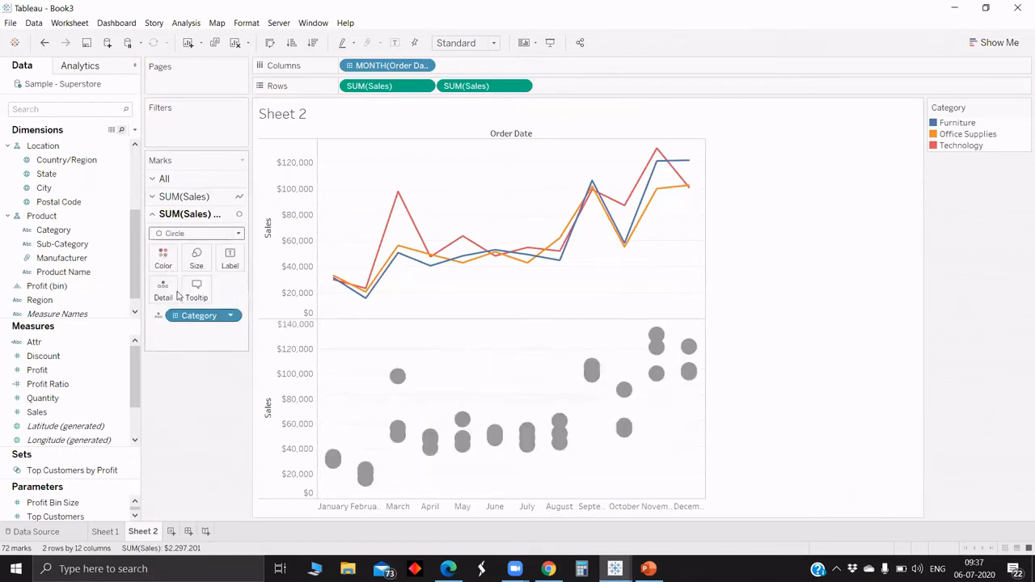
left_click(163, 256)
left_click(201, 483)
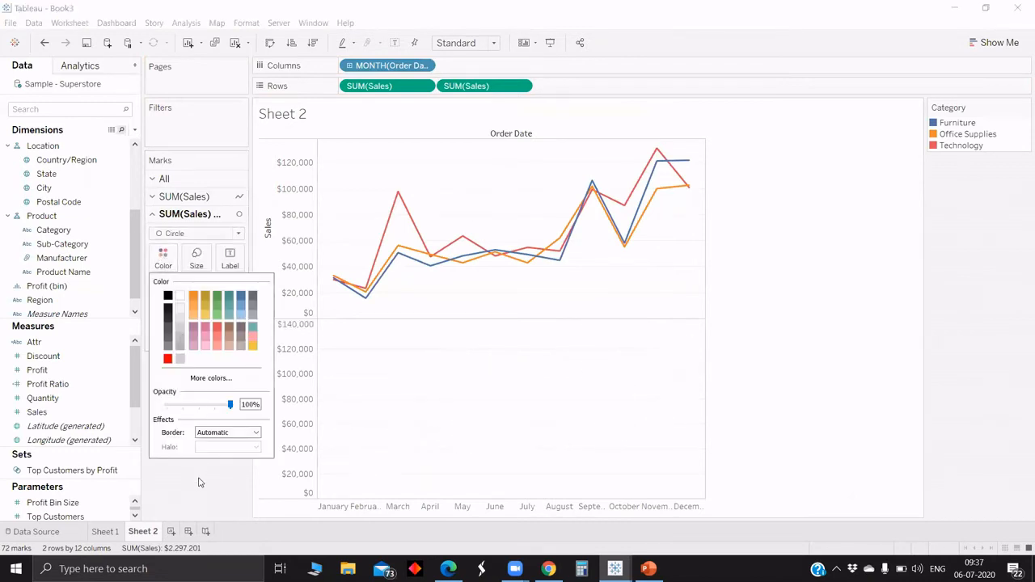
Combine the two SUM(Sales) measures into one chart with a dual axis
left_click(466, 65)
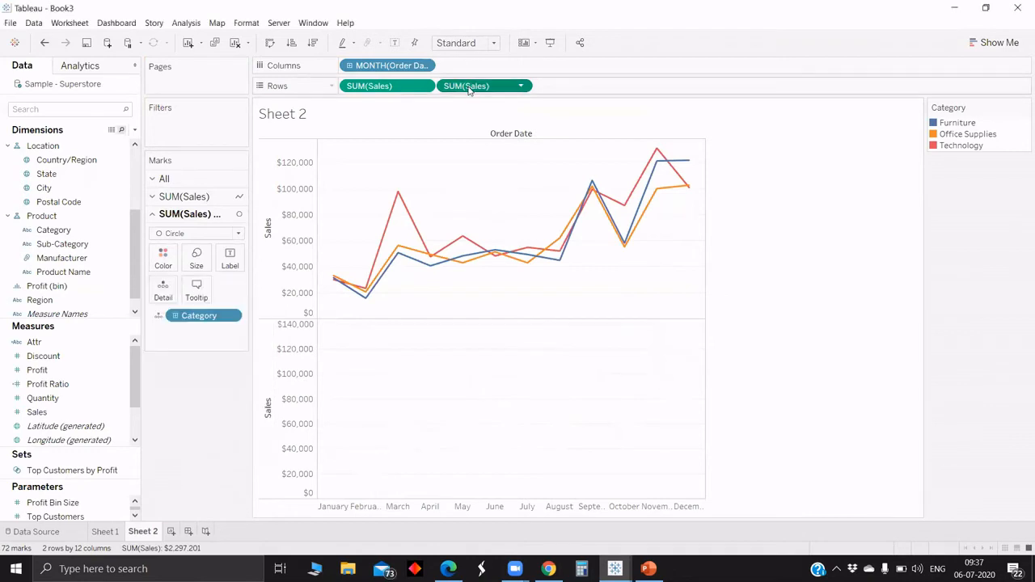
right_click(473, 87)
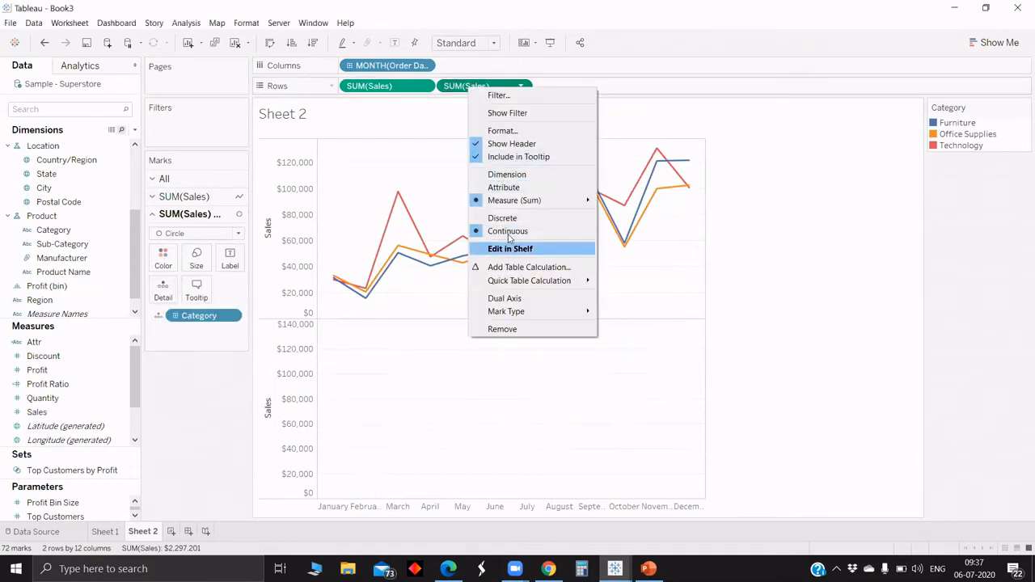
left_click(507, 299)
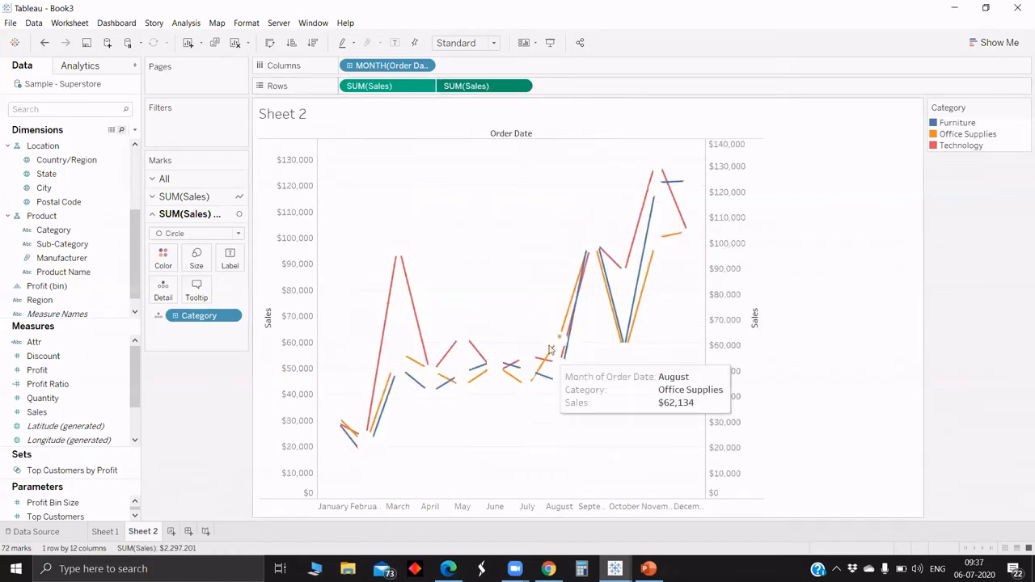
Reduce the size of the white circles to narrow the gaps they cut in the lines
left_click(197, 257)
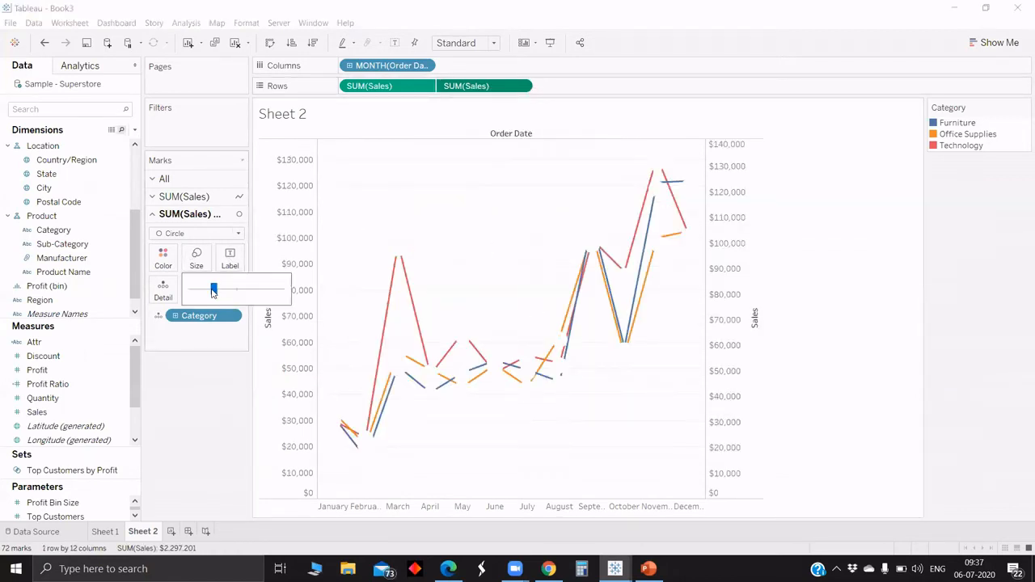
left_click(201, 293)
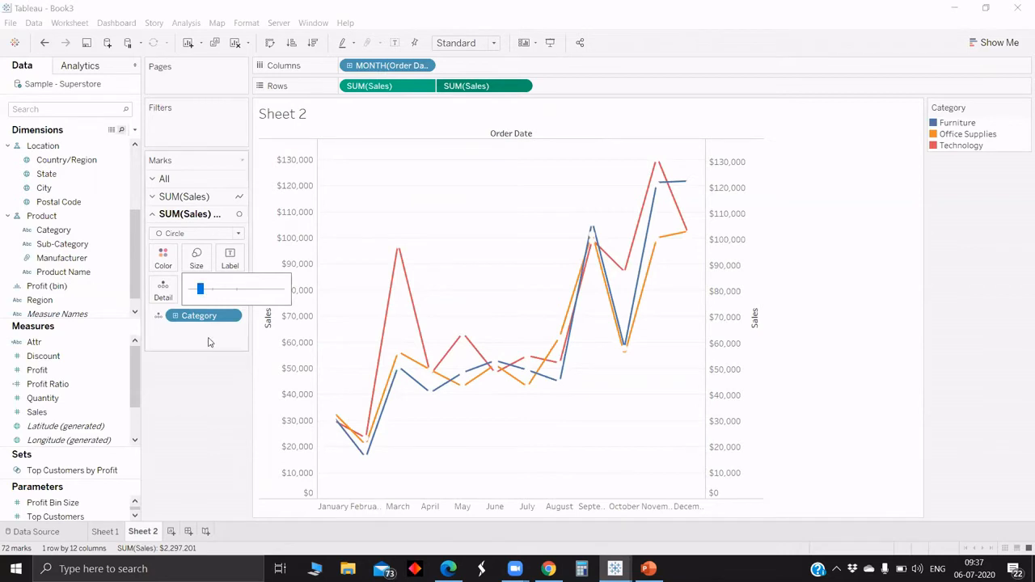
left_click(203, 394)
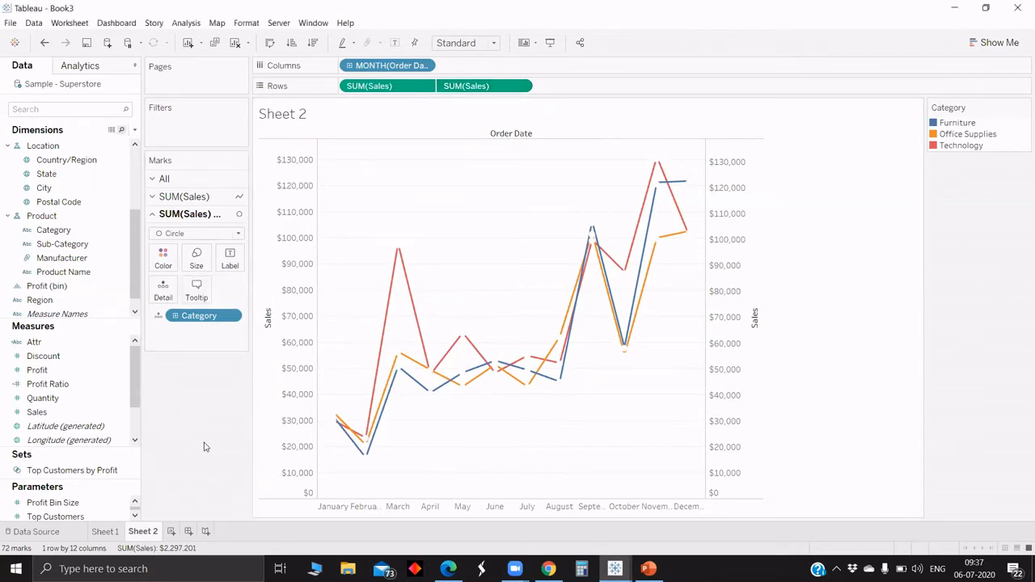
Add a new worksheet to the Book3 workbook
left_click(171, 531)
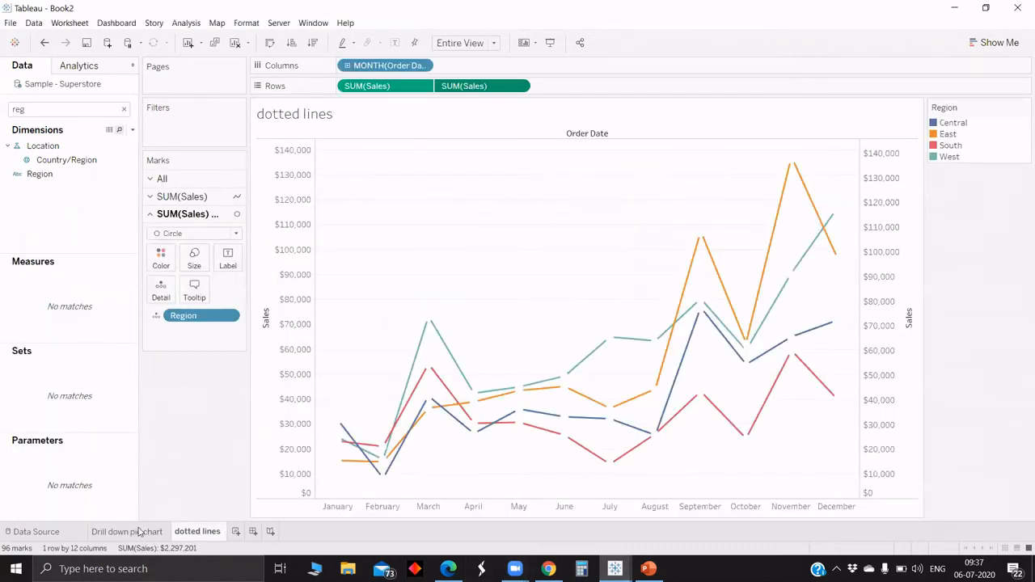
Switch to Book2 and examine how the Technology and Office Supplies slices drill down on the "Drill down pie chart" worksheet
left_click(138, 530)
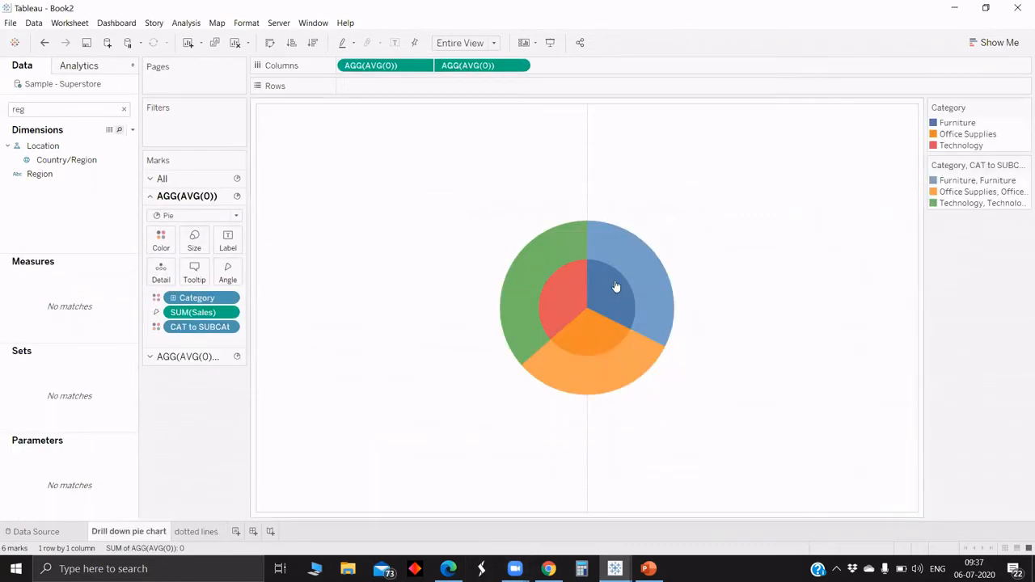
left_click(554, 287)
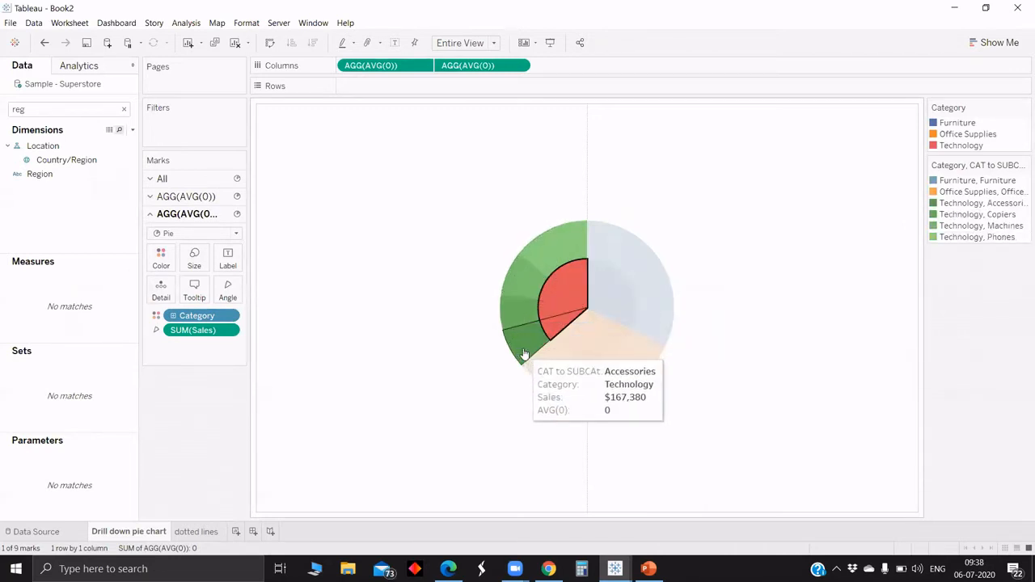
left_click(586, 337)
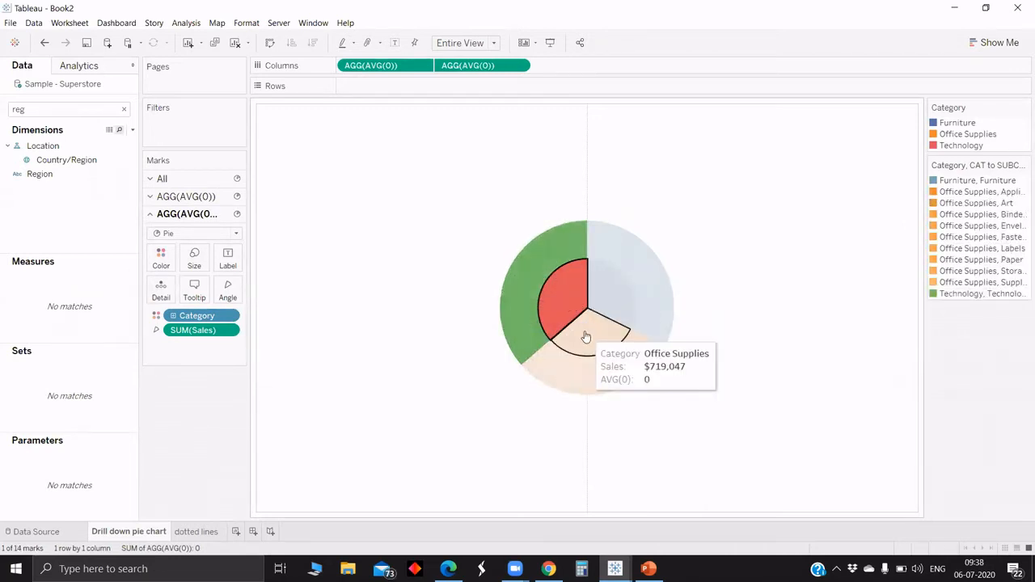
left_click(585, 338)
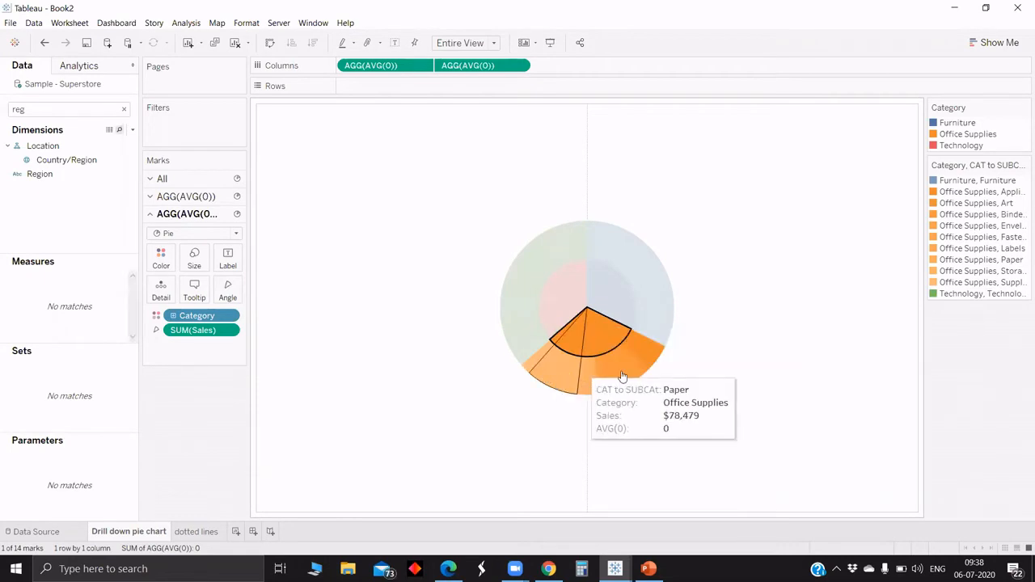
left_click(954, 7)
Build a pie chart on Sheet 3 of Book3 with Category on Color
left_click(31, 110)
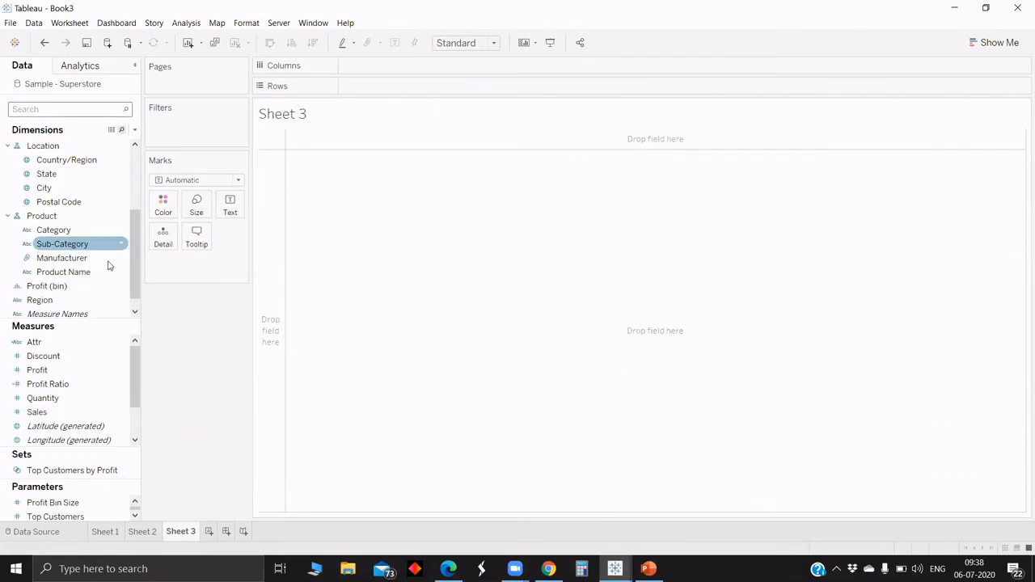
left_click_drag(53, 231, 222, 211)
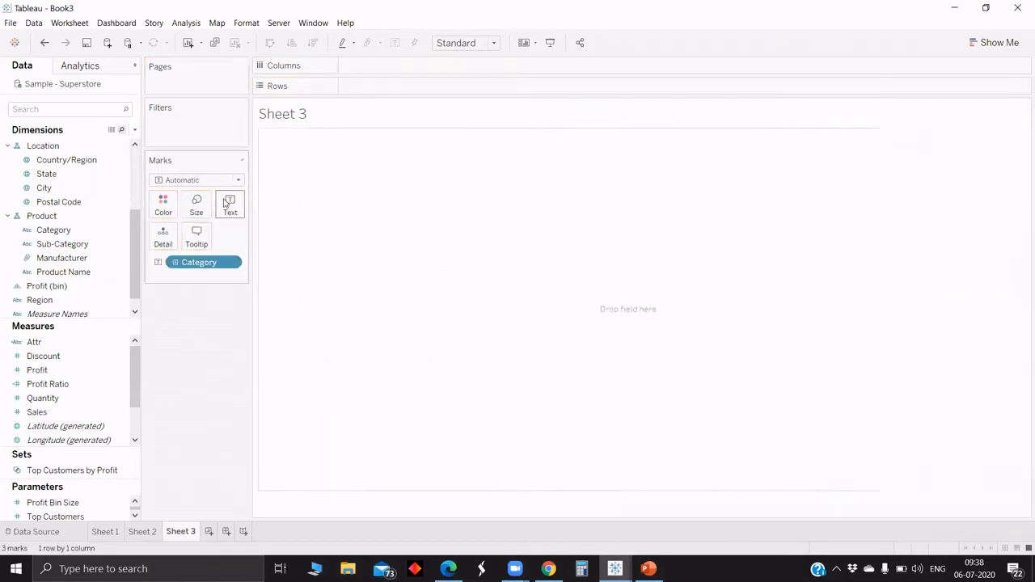
left_click(233, 179)
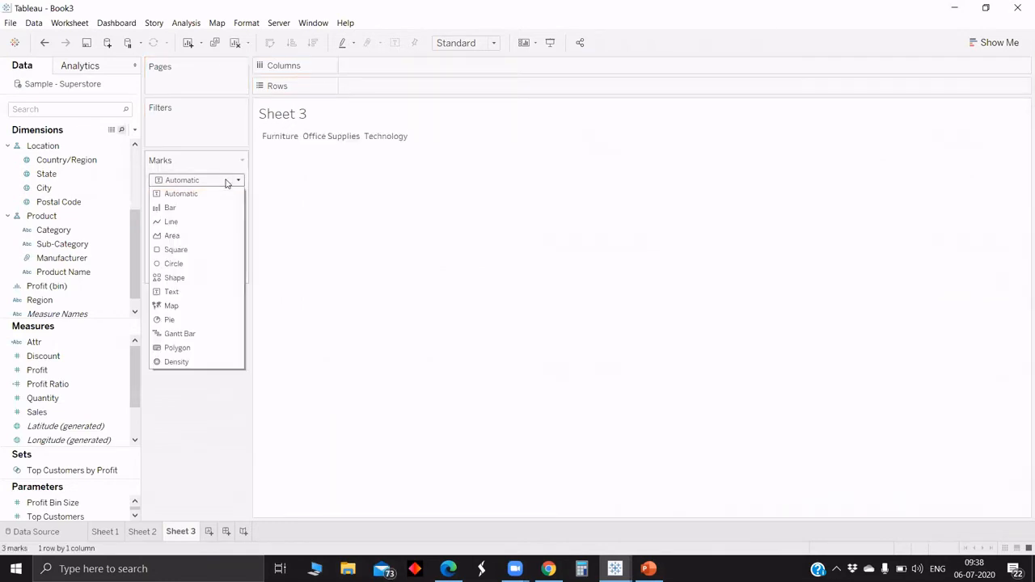
left_click(196, 320)
left_click_drag(201, 269, 164, 204)
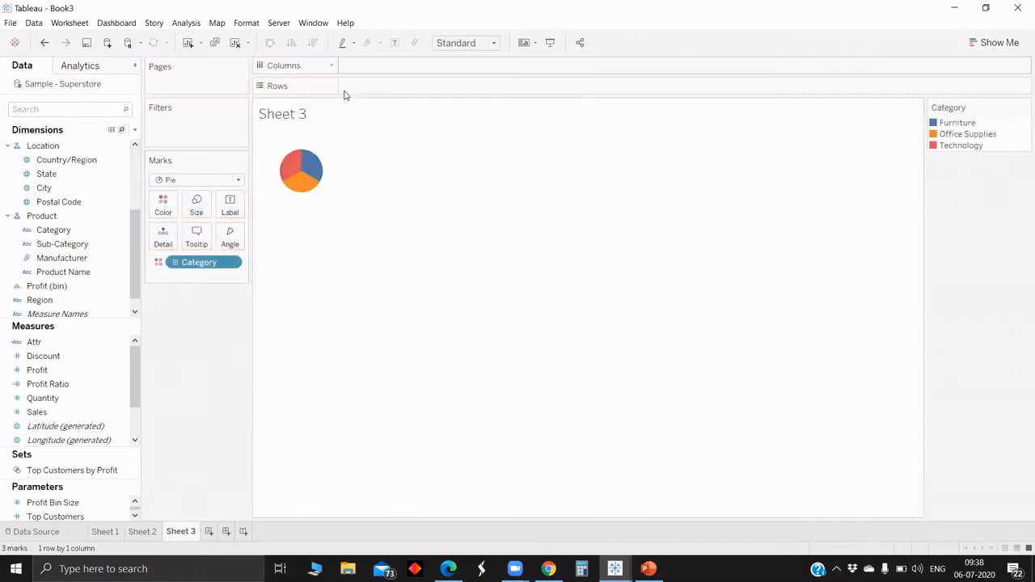
Hide the Sheet 3 title and fit the pie chart to Entire View
right_click(321, 123)
left_click(357, 155)
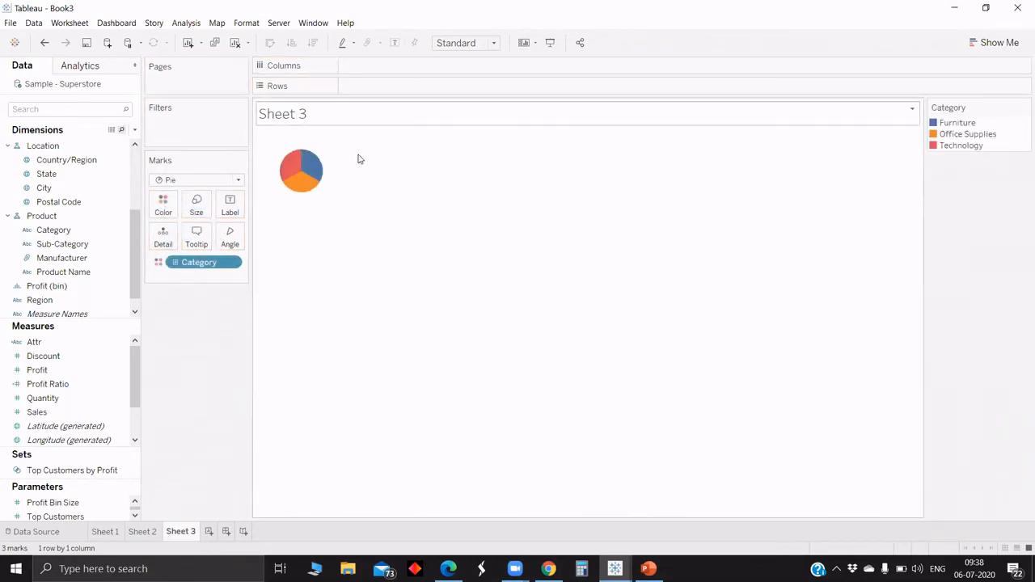
left_click(473, 45)
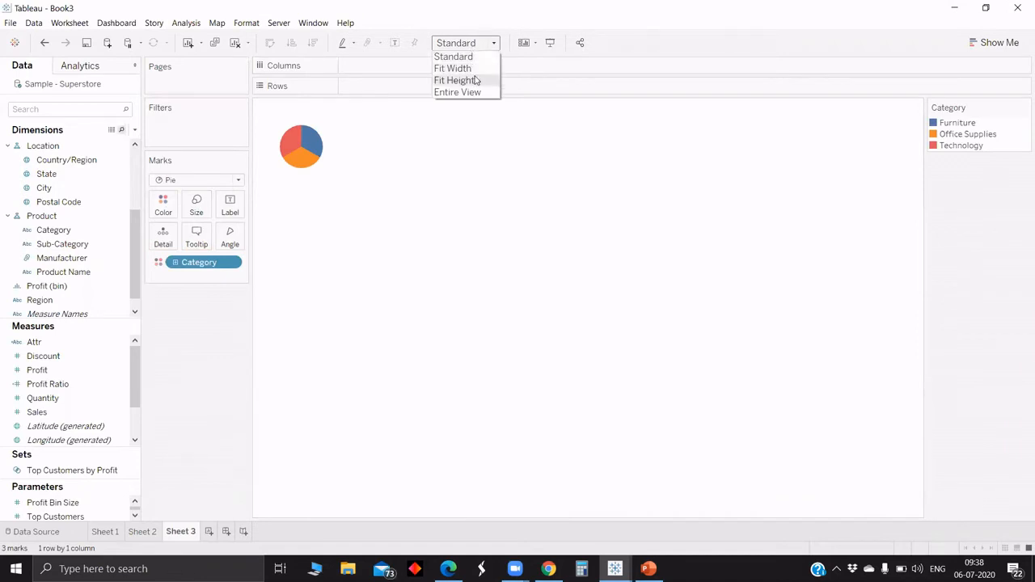
left_click(477, 91)
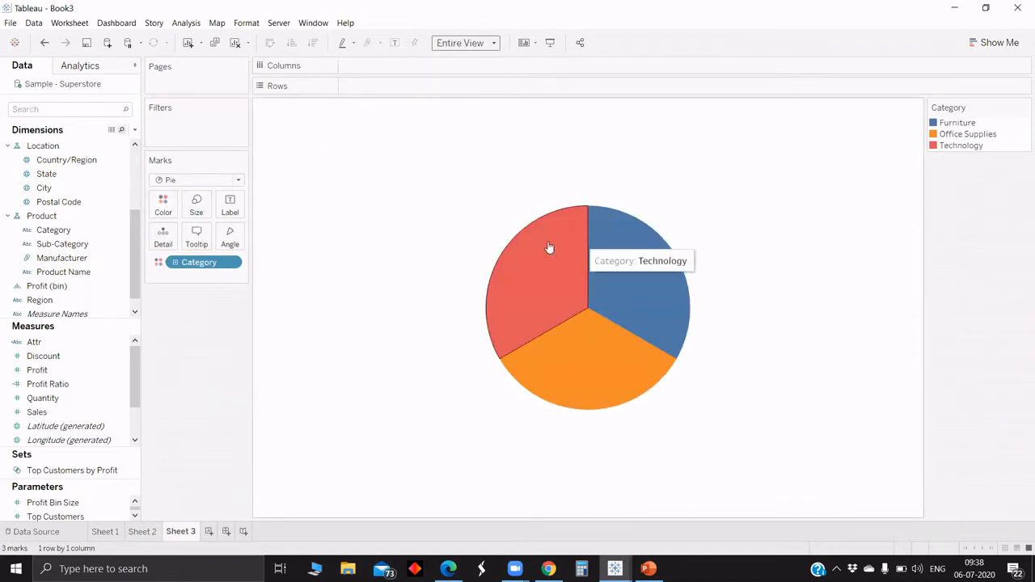
Size the pie slices by Sales on Angle and add an AVG(0) calculation to Rows
left_click(44, 398)
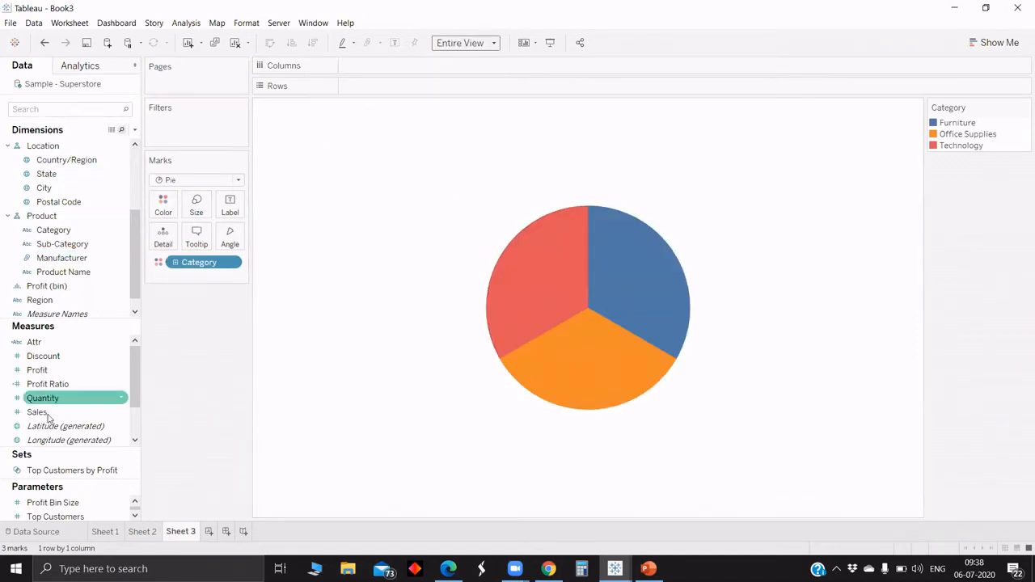
left_click_drag(36, 411, 231, 236)
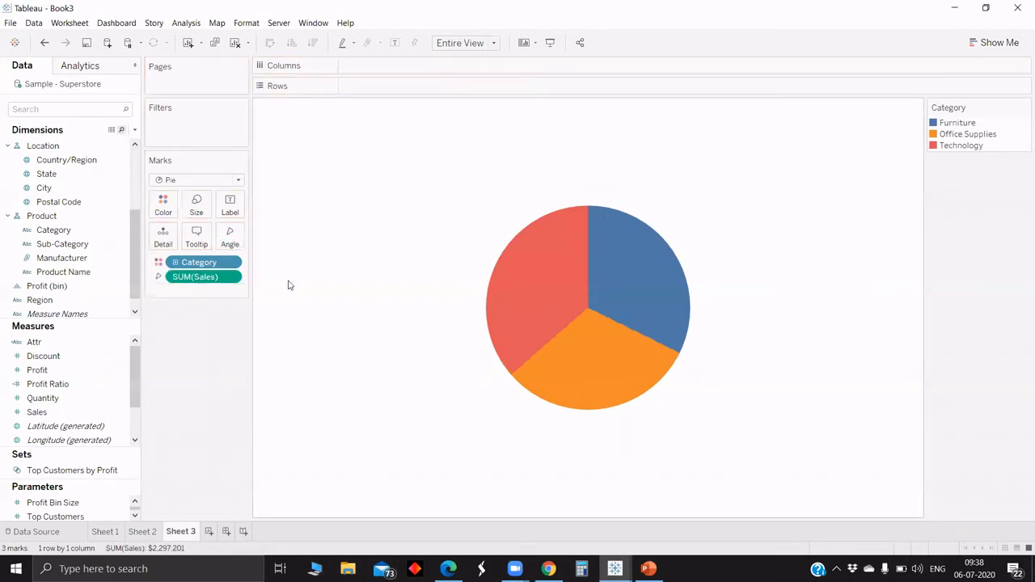
double_click(394, 85)
type("avg")
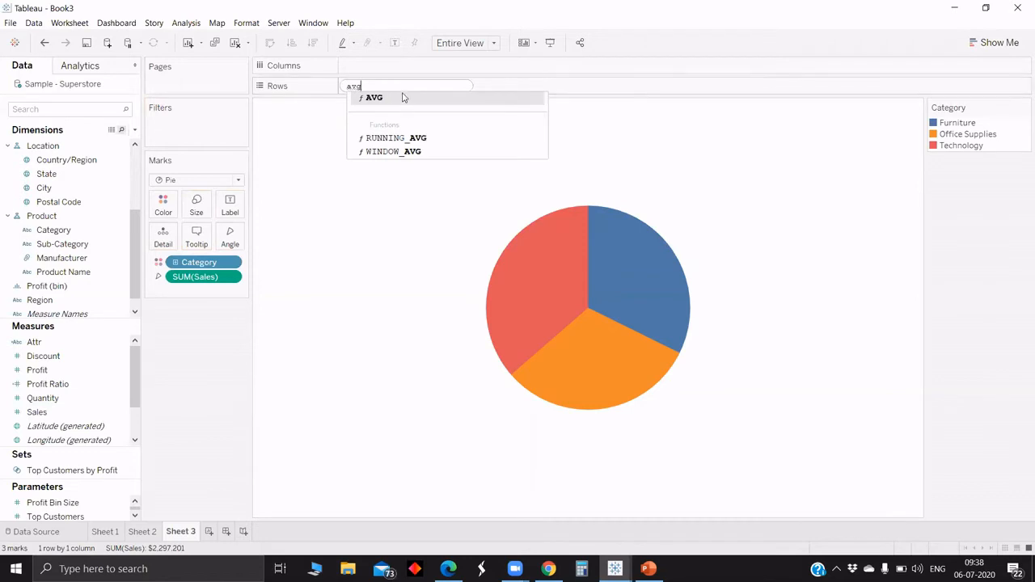
left_click(403, 97)
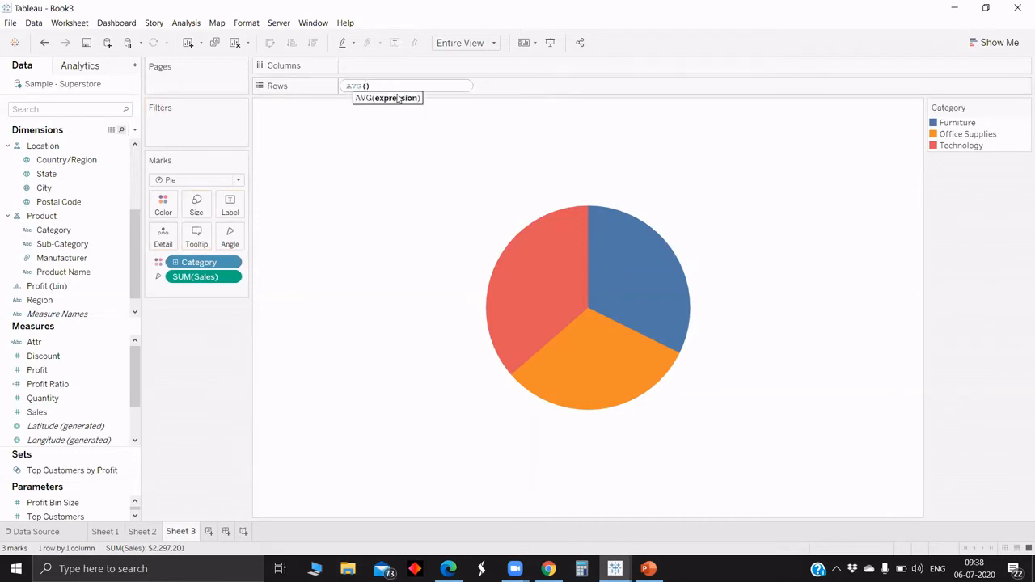
type("0")
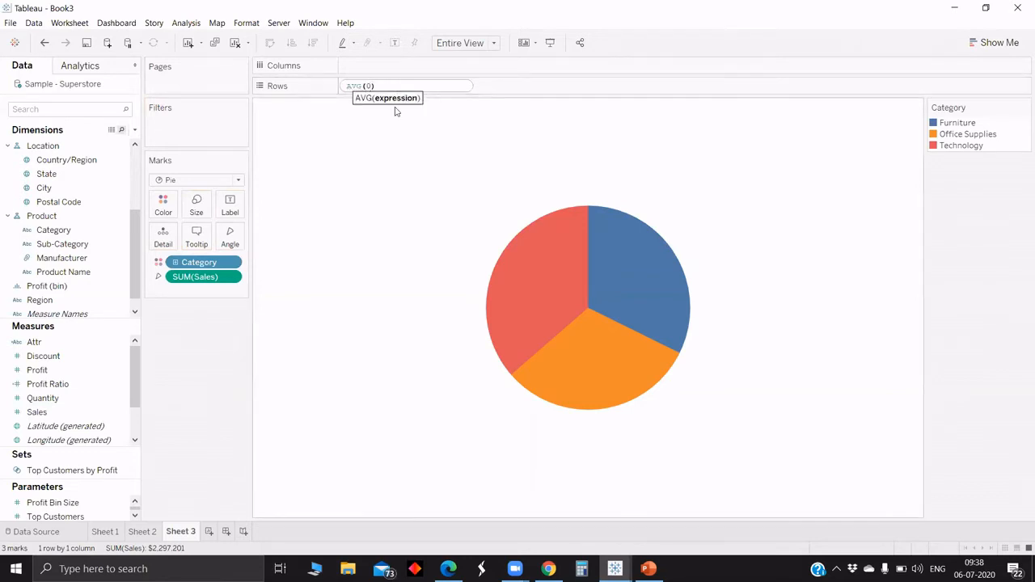
key("Return")
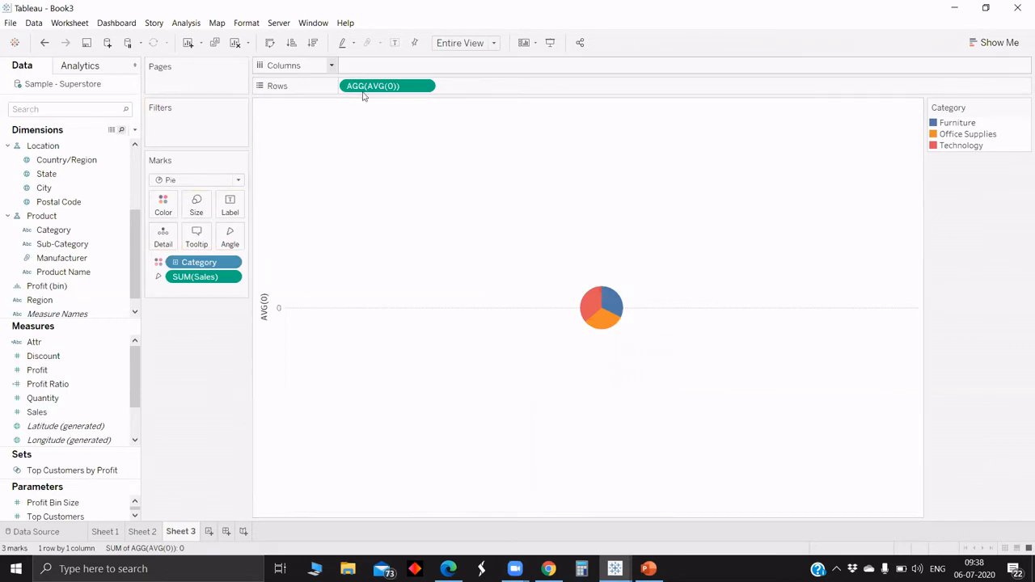
Move the AVG(0) measure from Rows to Columns and place a duplicate of it beside the original
left_click_drag(372, 90, 492, 67)
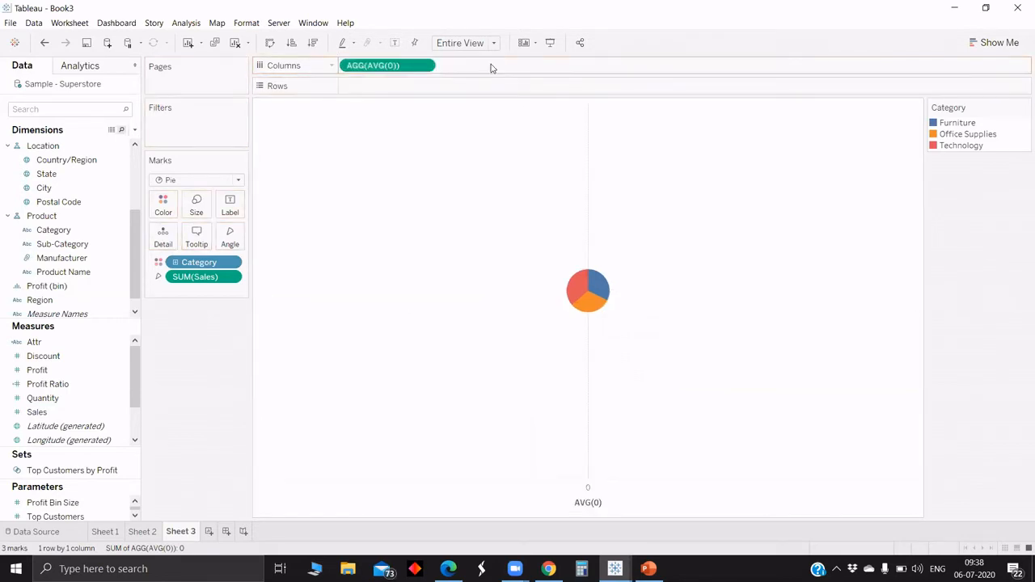
left_click_drag(404, 66, 526, 64)
left_click_drag(393, 66, 525, 73)
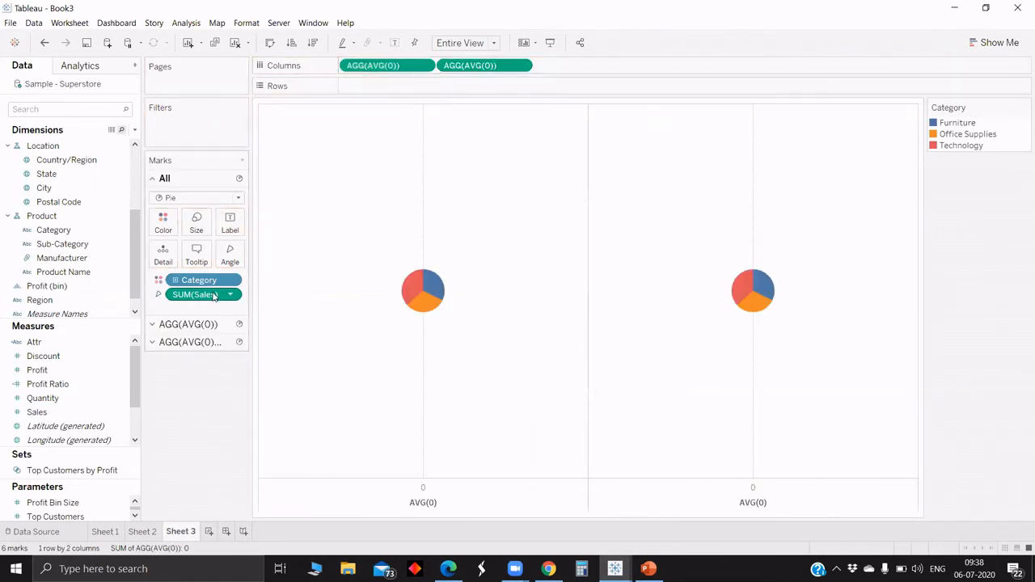
Create a set named "Category set" from the Category dimension, including all of its members
left_click(135, 130)
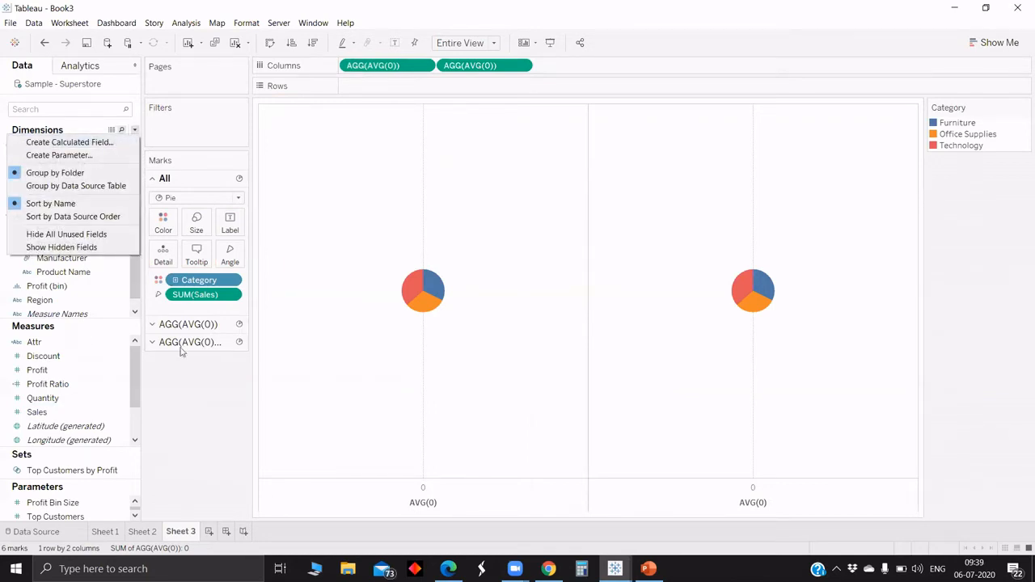
left_click(104, 261)
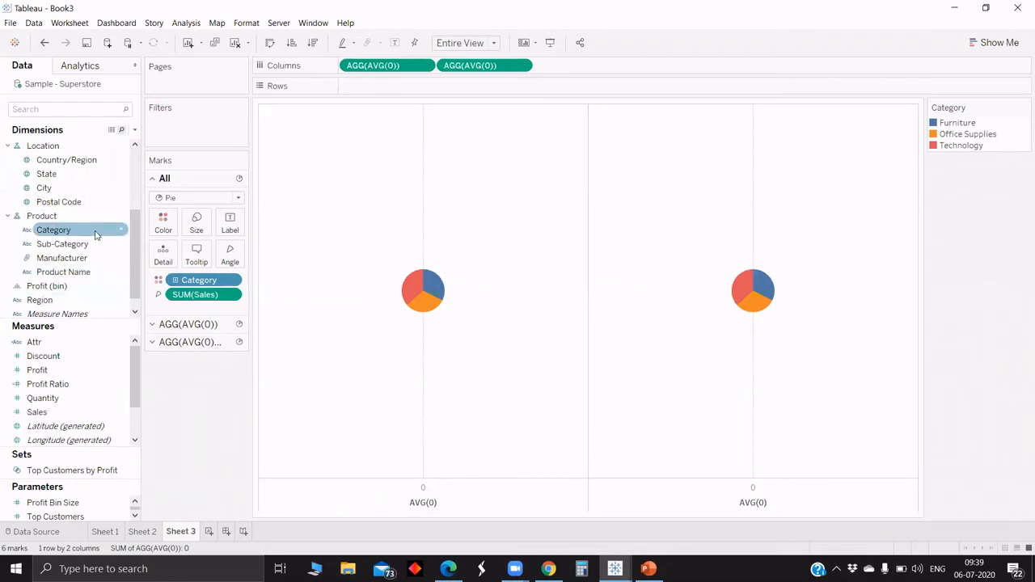
right_click(95, 234)
mouse_move(147, 328)
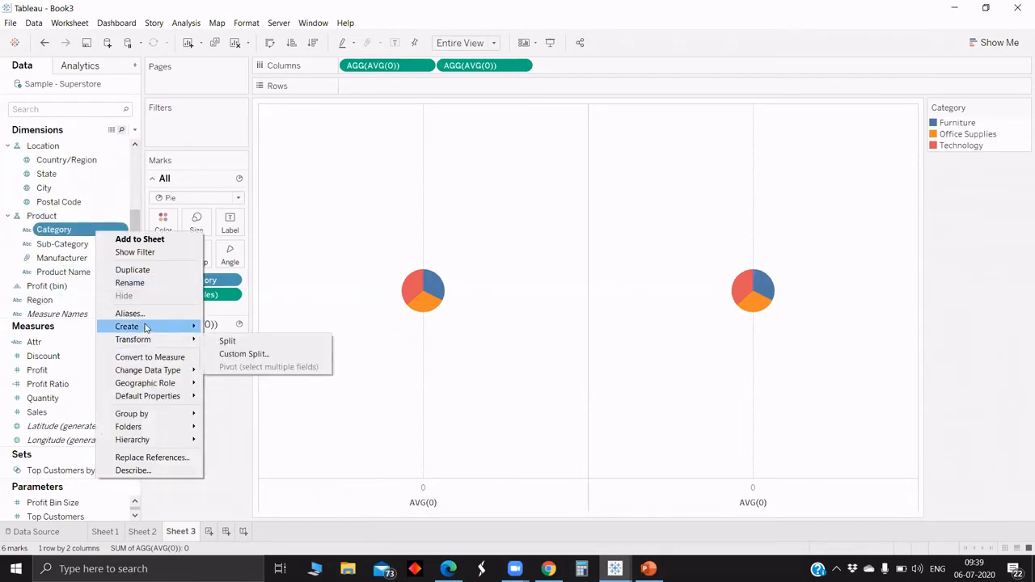
left_click(227, 354)
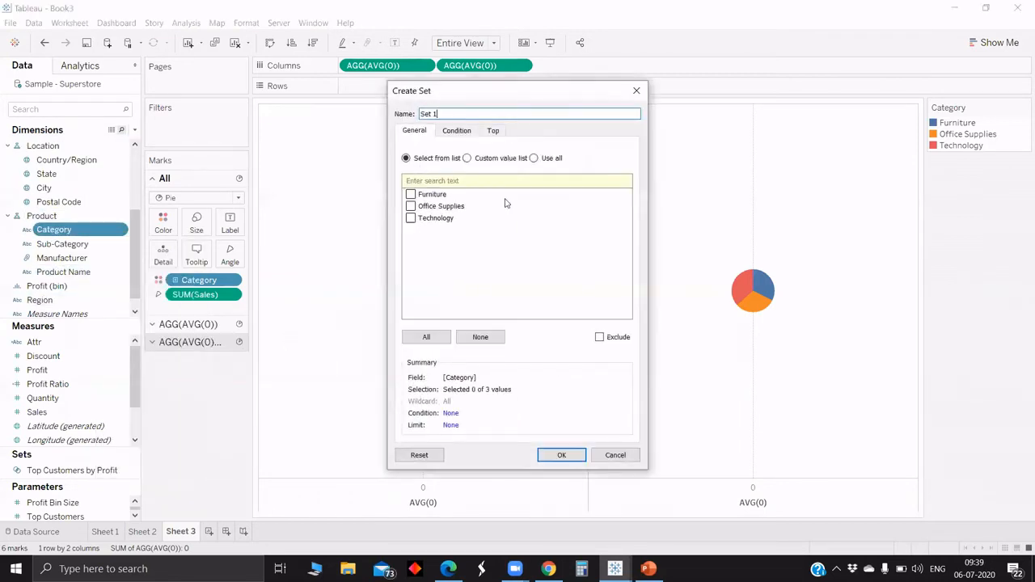
left_click(426, 337)
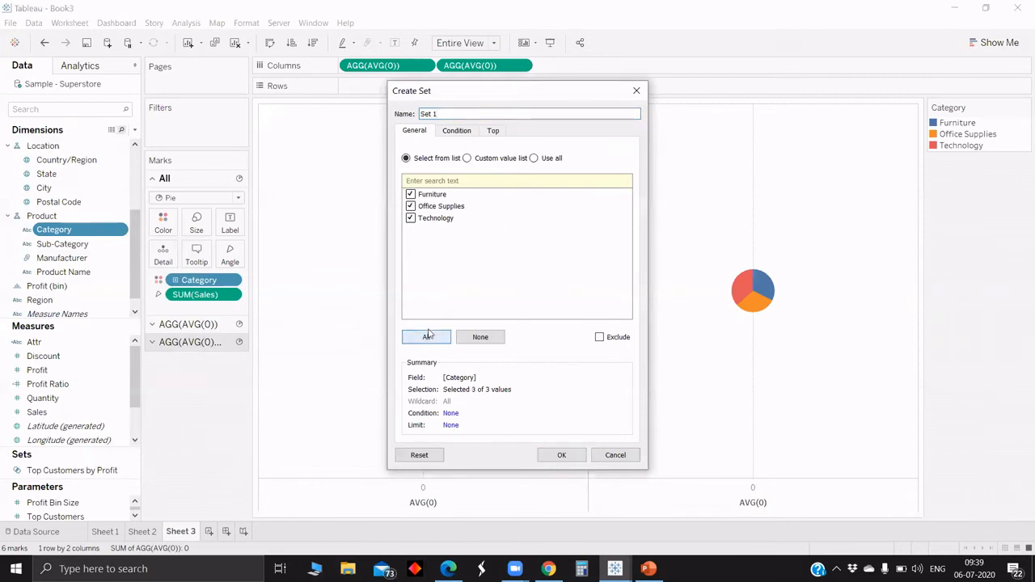
double_click(453, 108)
type("Category set")
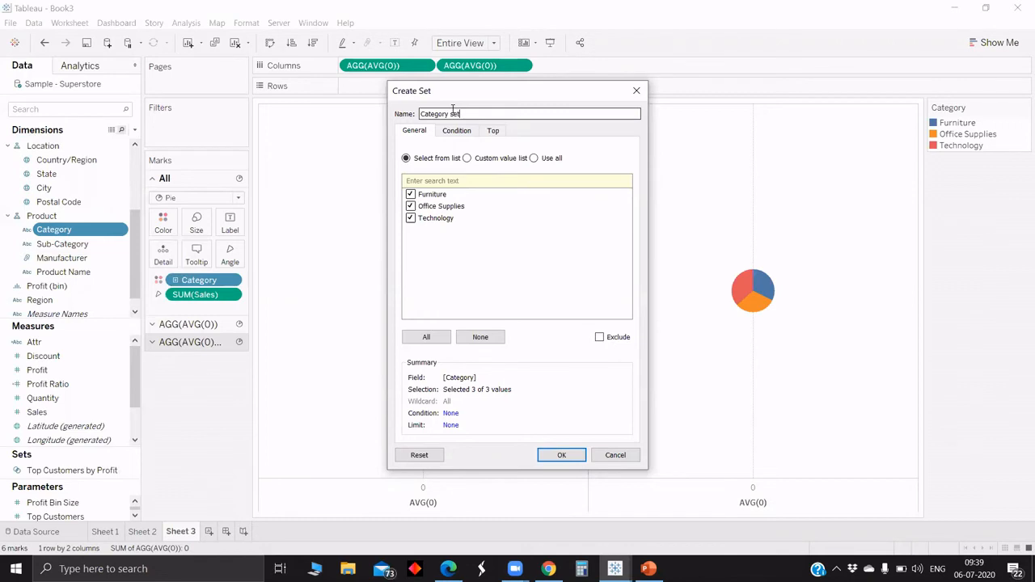
left_click(562, 455)
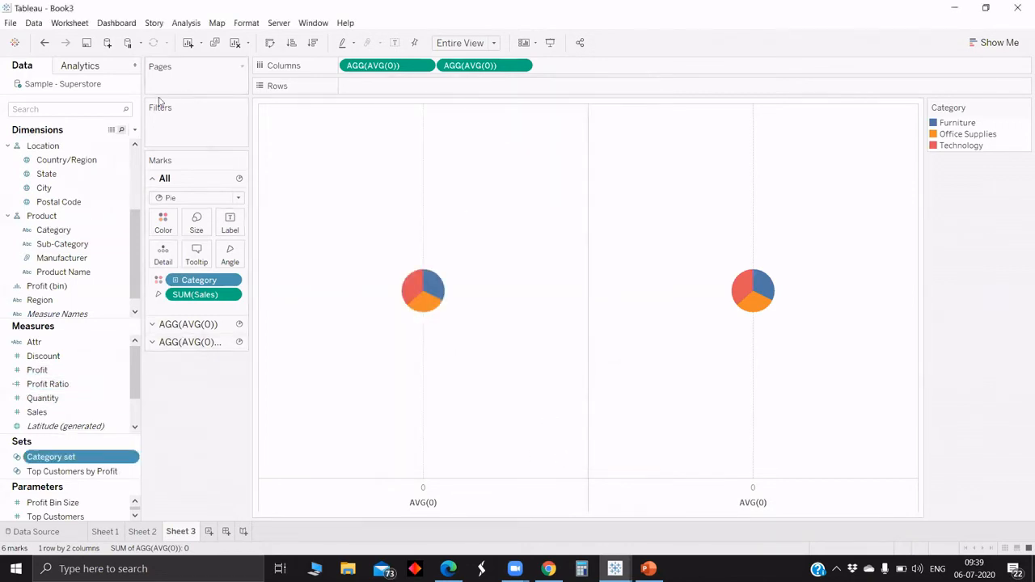
Start a new calculated field named "Cat to subcat"
left_click(134, 130)
left_click(108, 148)
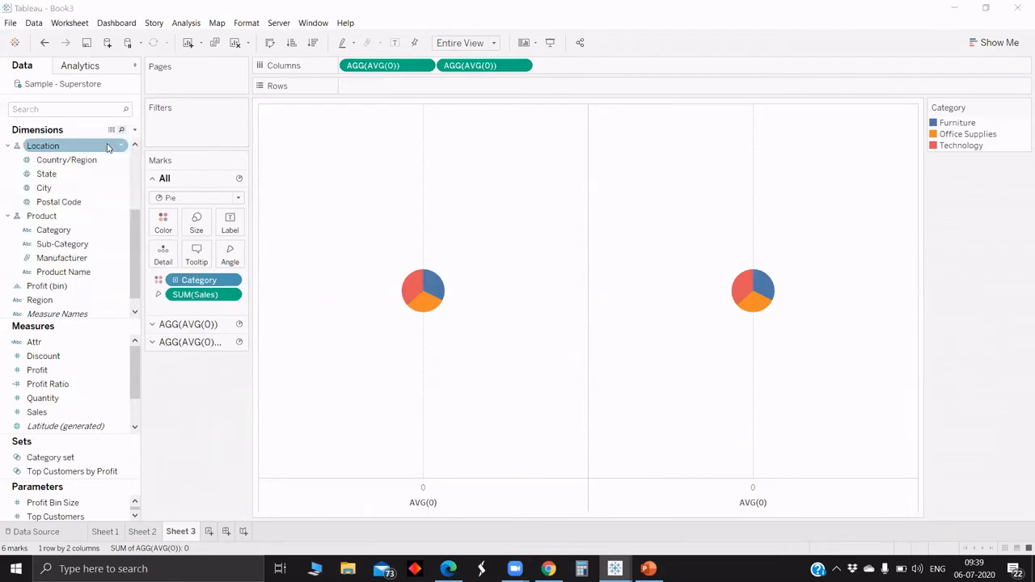
key("BackSpace")
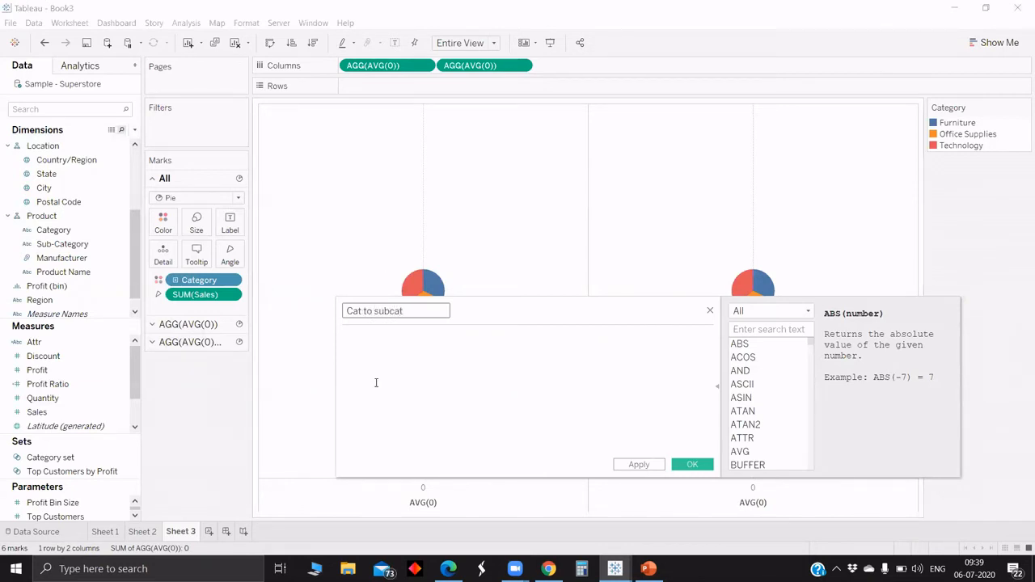
Enter IF [Category set] THEN [Sub-Category] as the first line of the "Cat to subcat" formula
left_click(398, 334)
type("i")
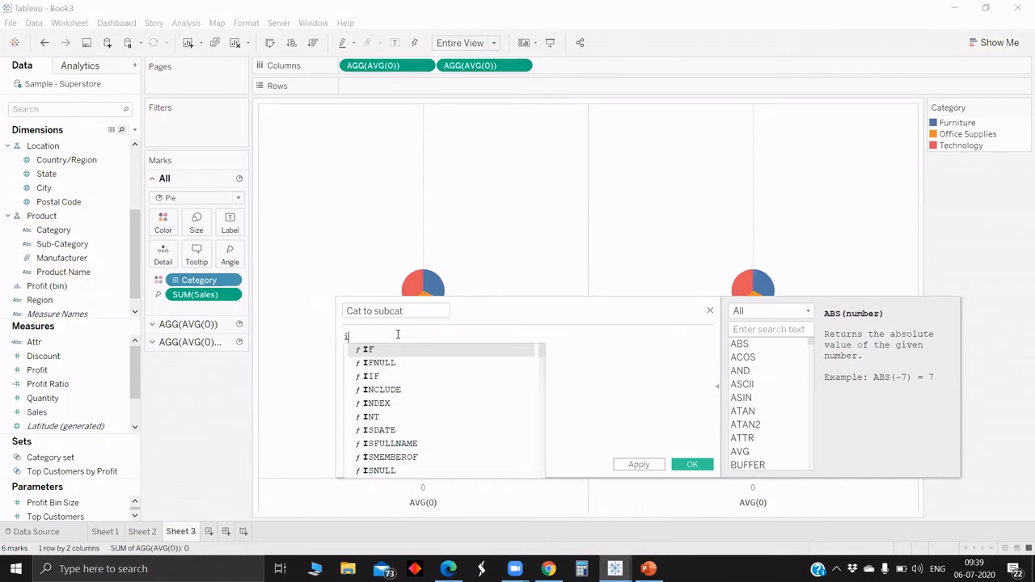
type("f")
key("Return")
type("cate")
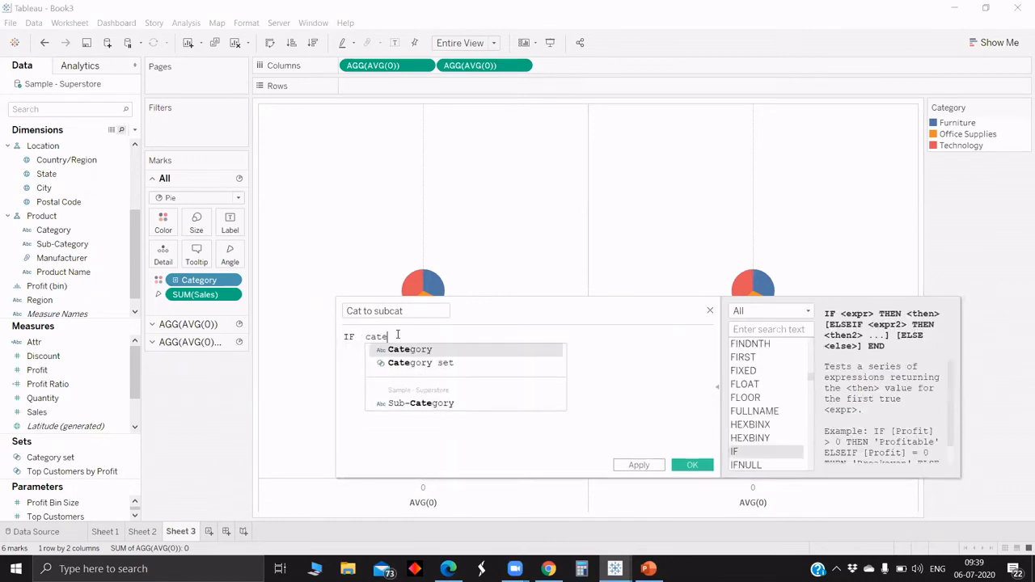
key("Down")
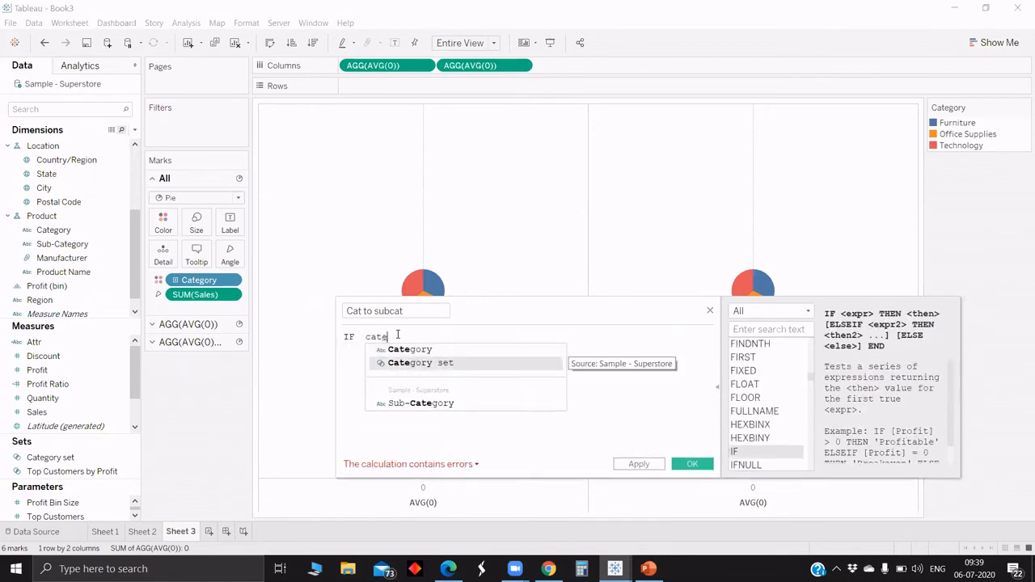
key("Return")
type("th")
key("Return")
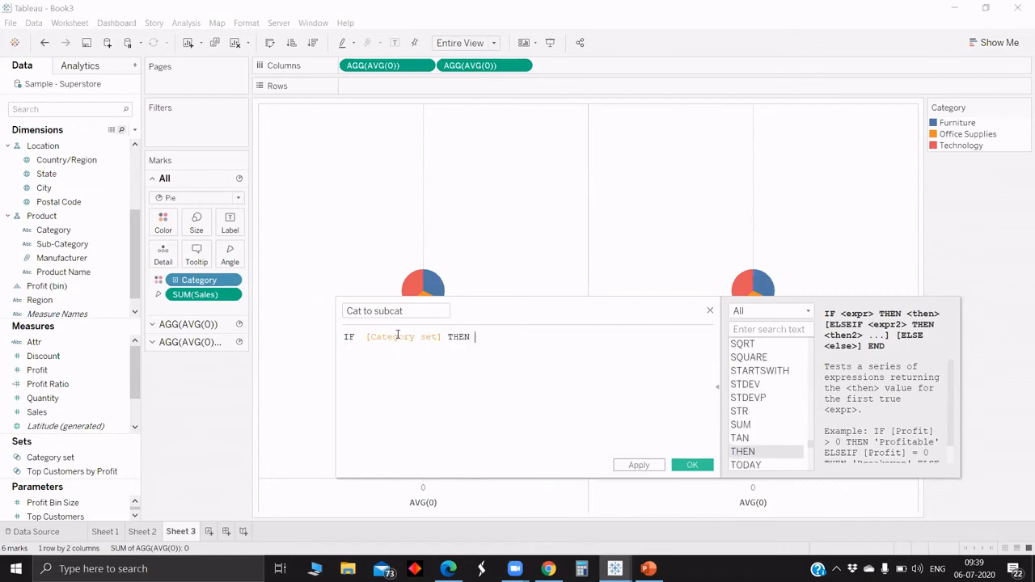
type("sub")
key("Return")
Complete the "Cat to subcat" formula with ELSE [Category] and END, and save the calculated field
type("ls")
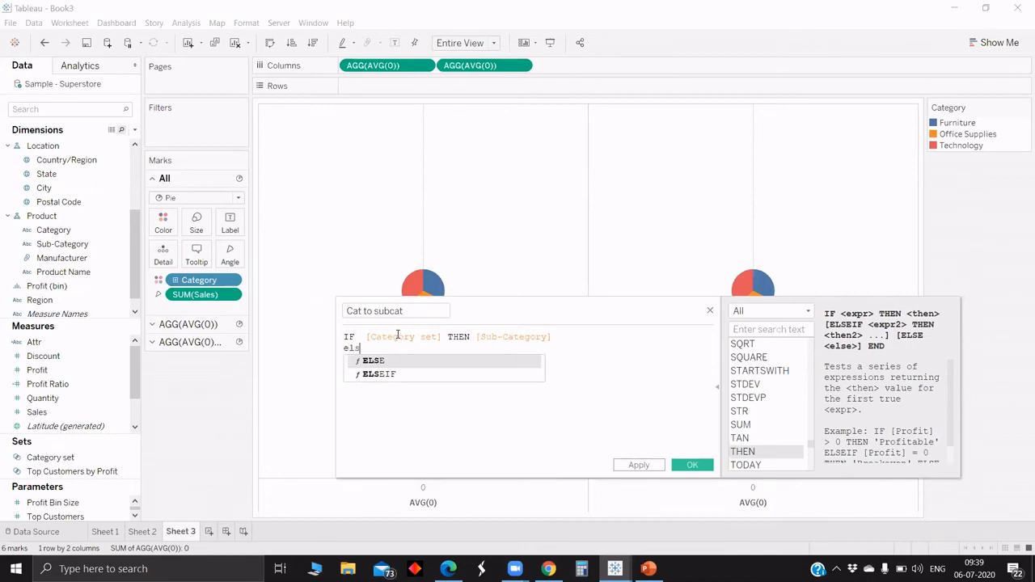
key("Return")
type("cate")
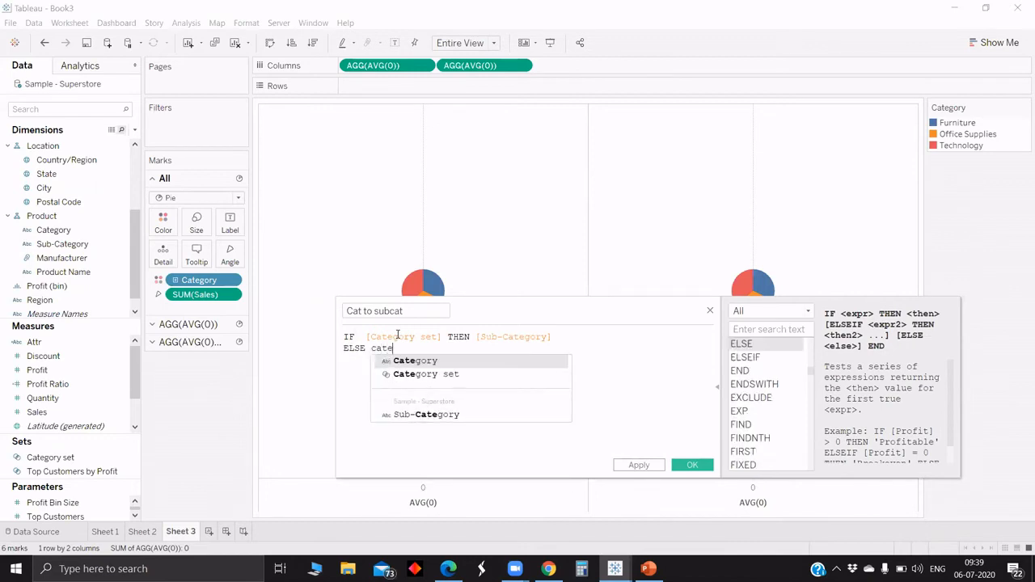
key("Return")
type("e")
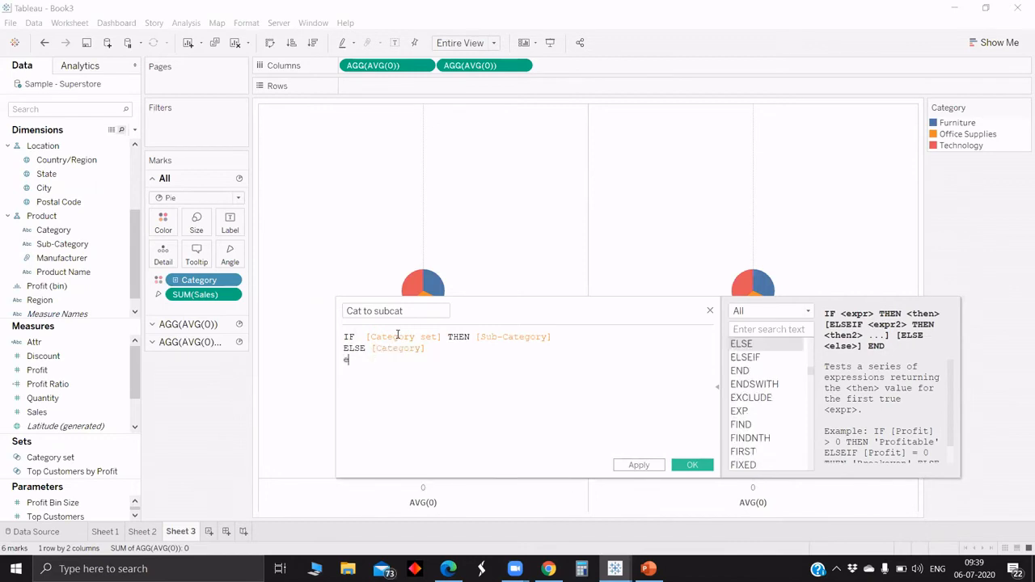
type("ns")
key("BackSpace")
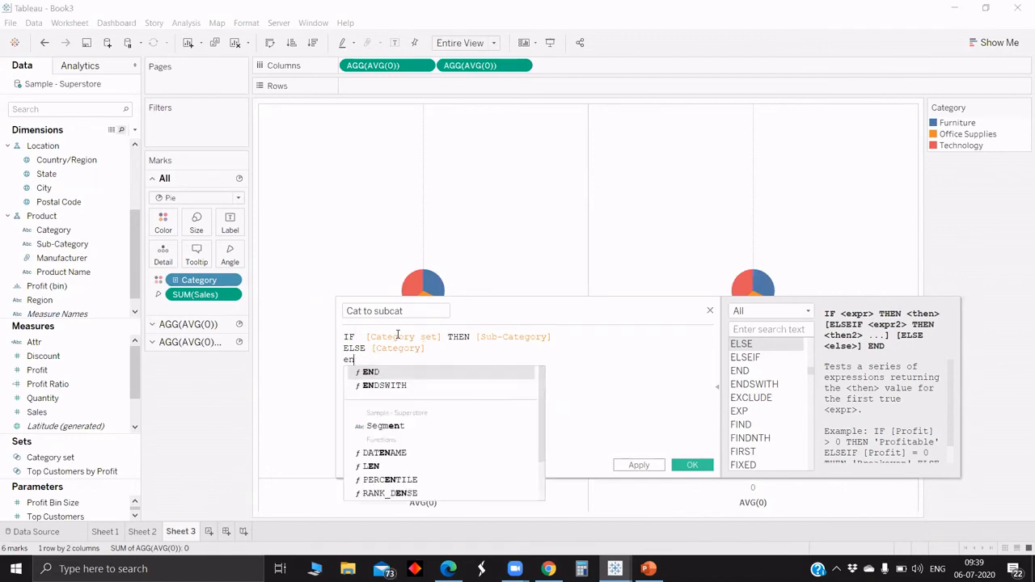
type("d")
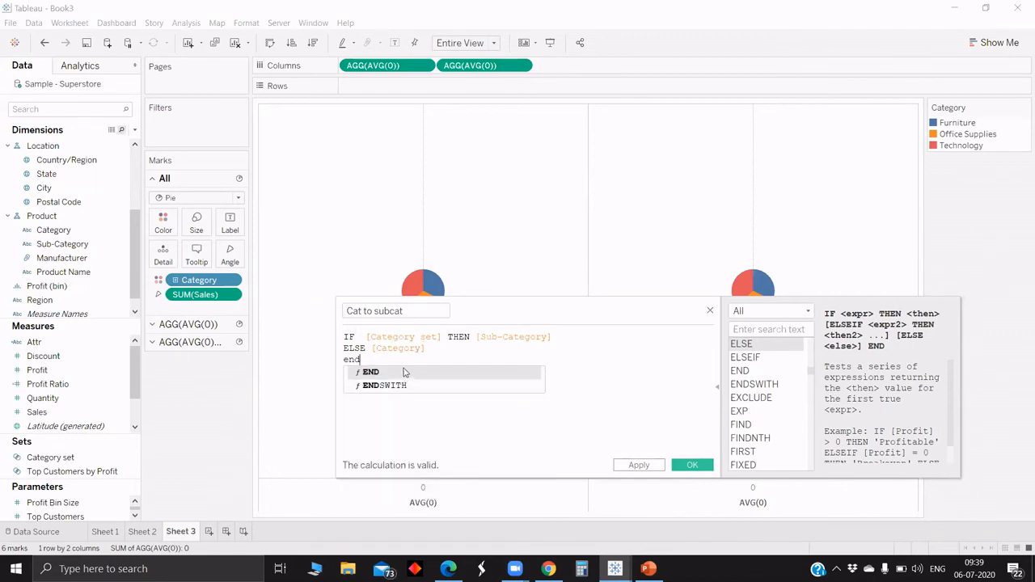
left_click(404, 371)
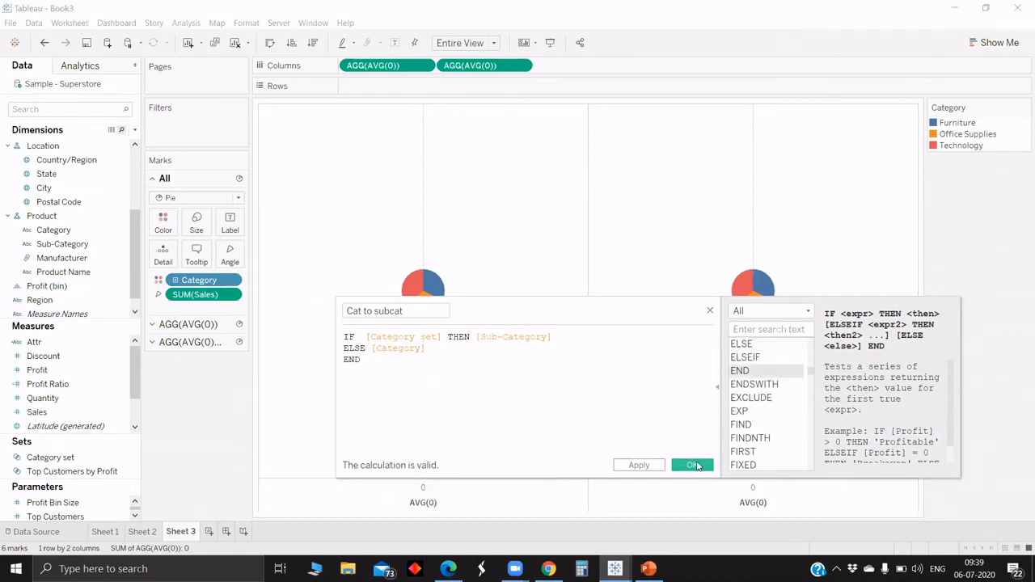
left_click(693, 465)
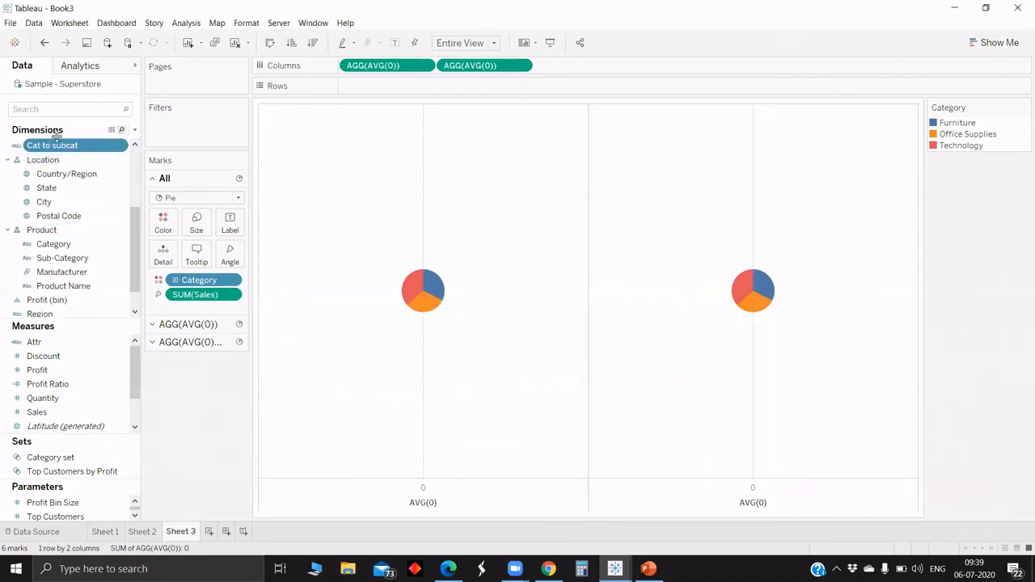
Add "Cat to subcat" as a further Color field on the second AVG(0) pie, keeping Category on Color
left_click(190, 342)
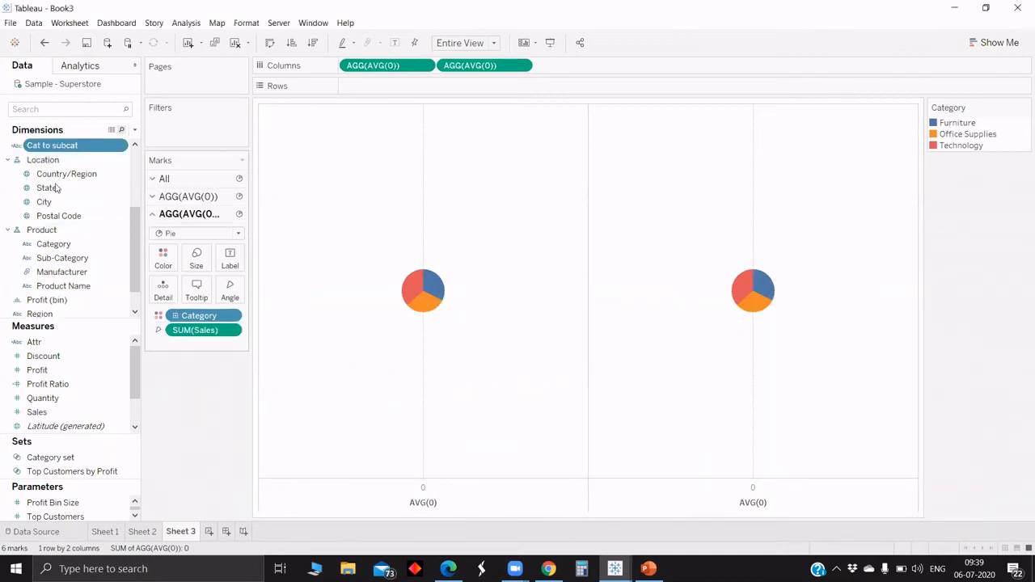
left_click_drag(37, 145, 160, 293)
left_click(160, 346)
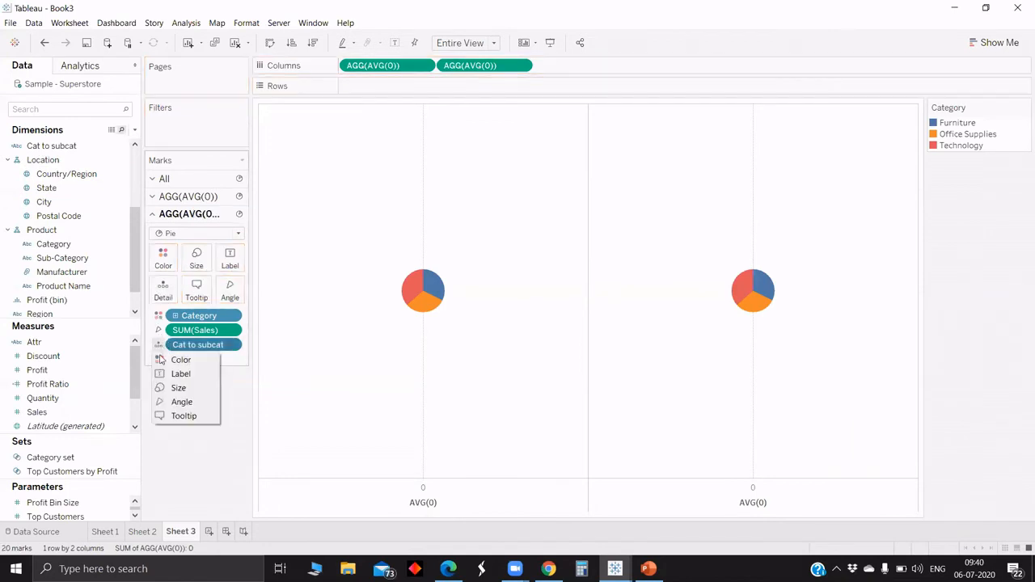
left_click(161, 360)
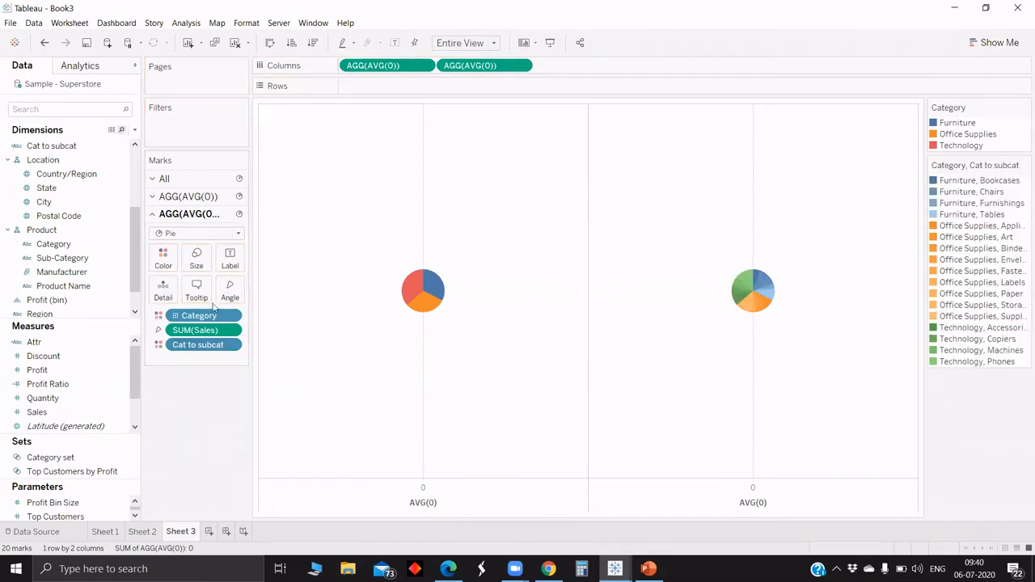
Enlarge the second AVG(0) pie to about twice its diameter and combine both pies on a dual axis
left_click(197, 259)
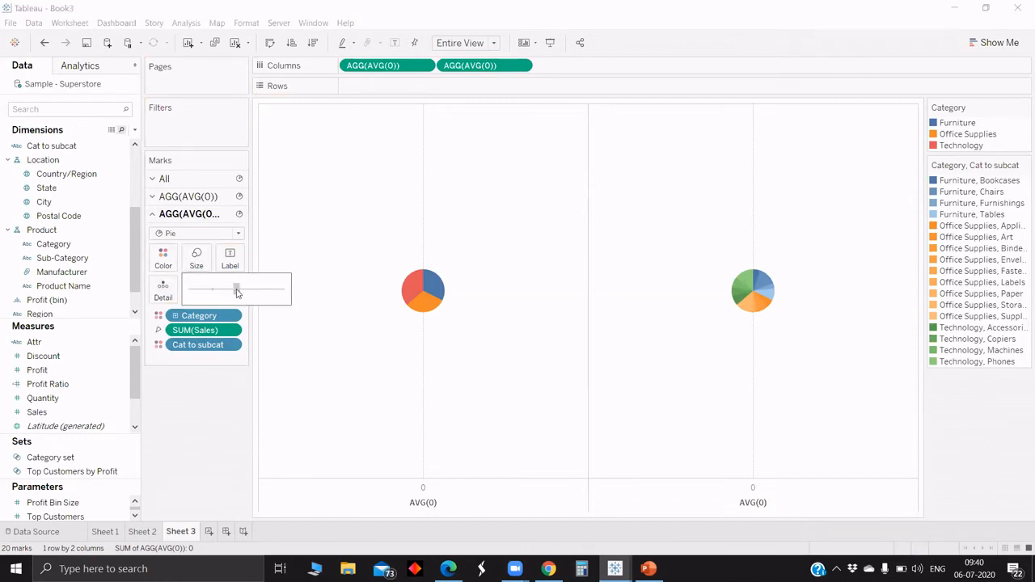
left_click_drag(237, 292, 237, 292)
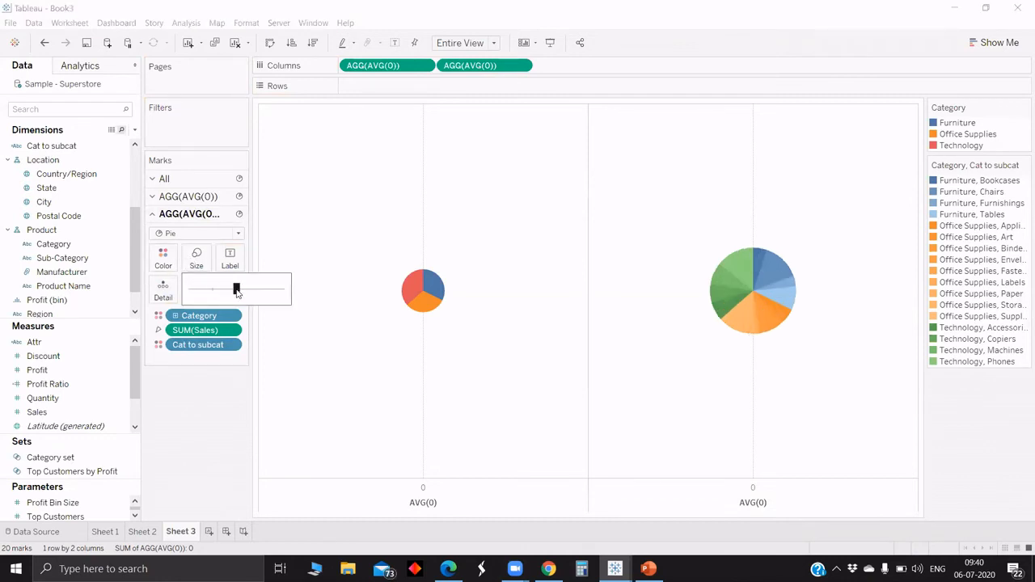
right_click(481, 65)
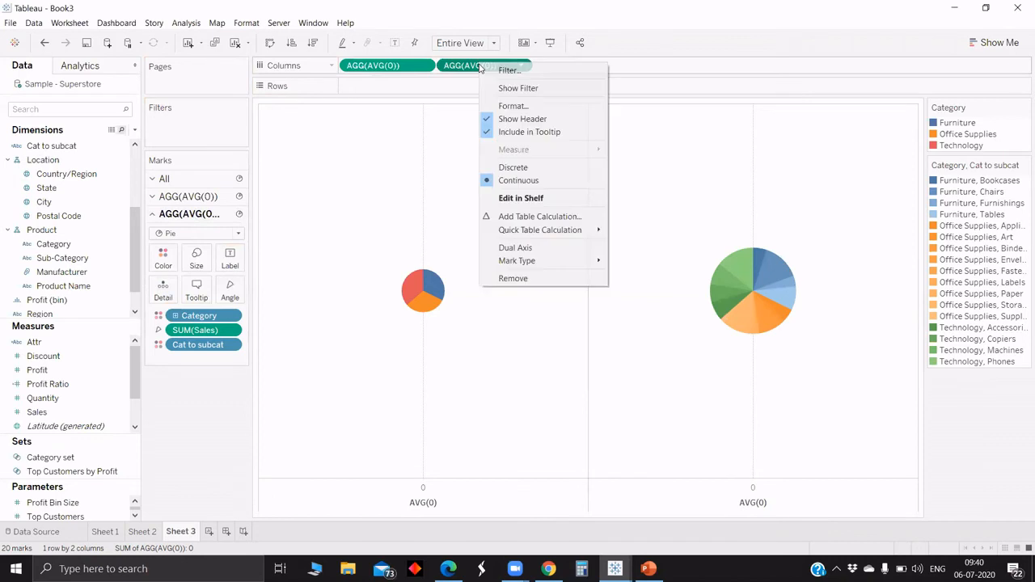
left_click(519, 247)
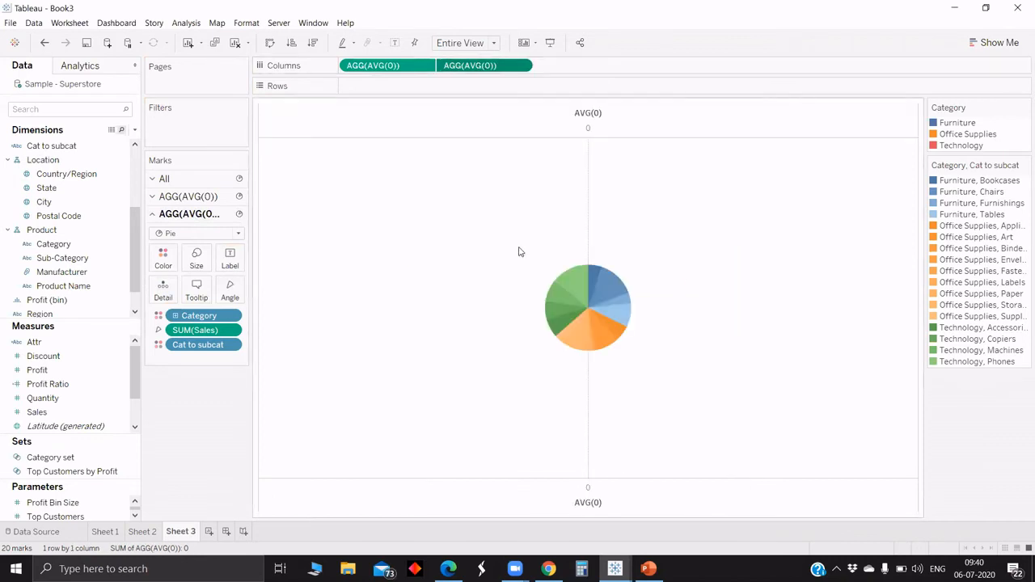
Undo the dual axis, reorder the two AVG(0) pills so the small Category pie comes second, and recombine them on a dual axis
key("ctrl+z")
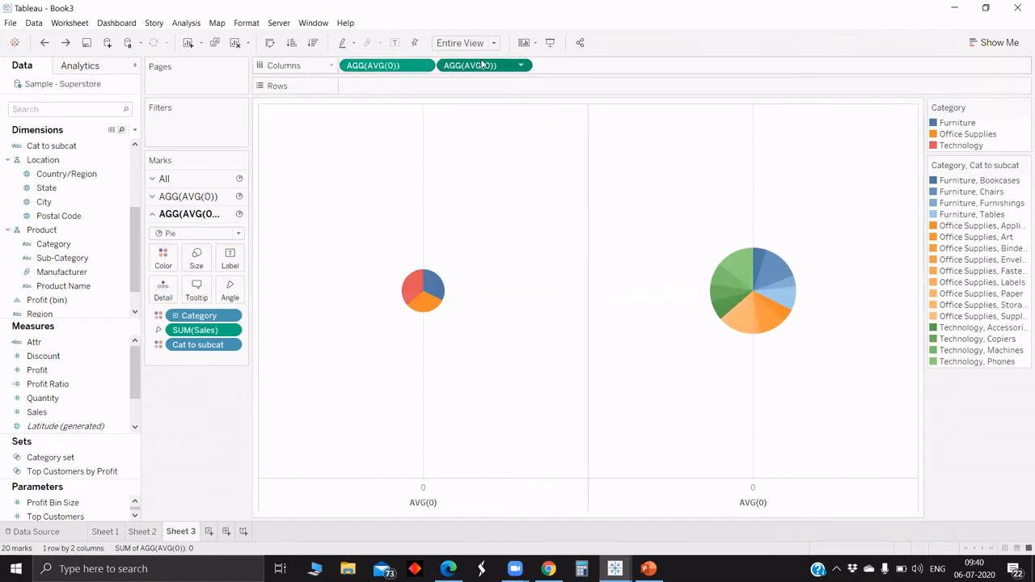
left_click_drag(483, 64, 629, 68)
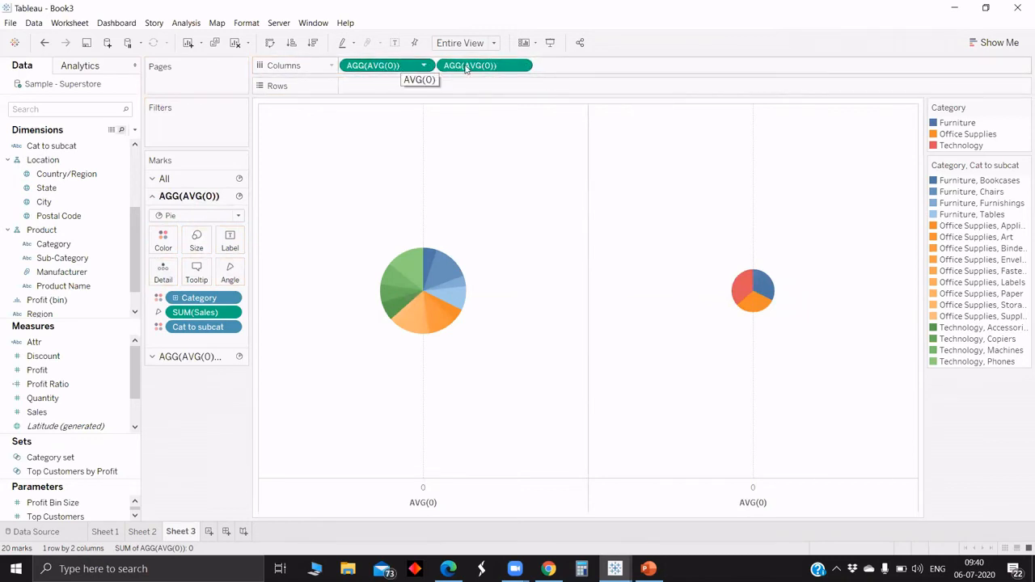
right_click(490, 69)
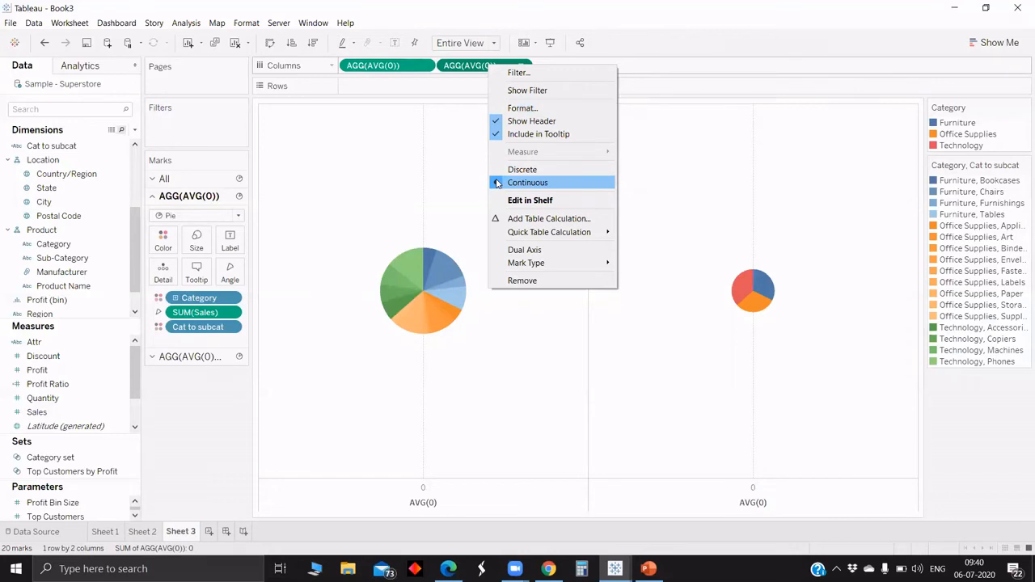
left_click(527, 250)
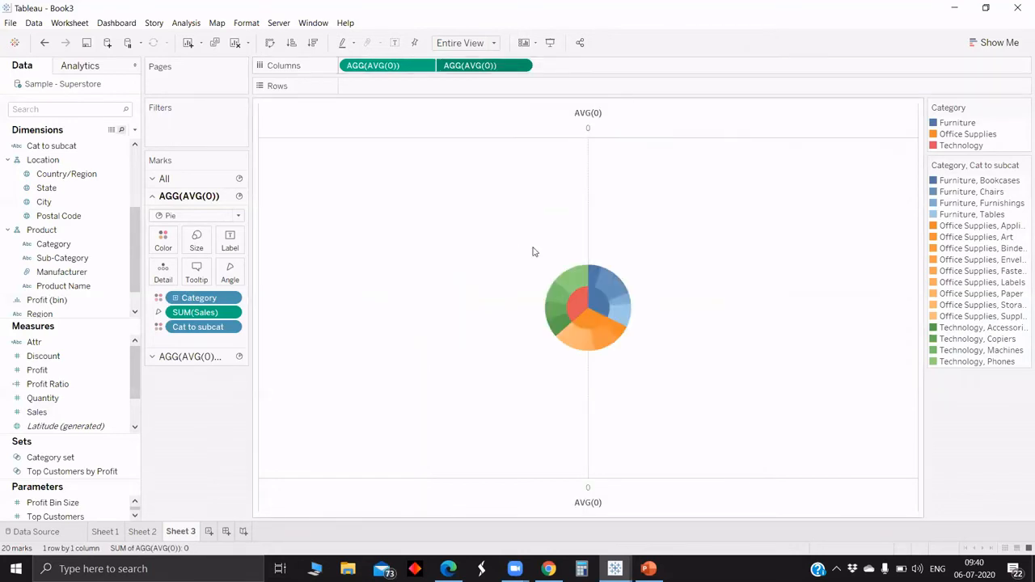
Hide the headers of both AVG(0) axes and check the inner Furniture slice of the combined pie
right_click(587, 143)
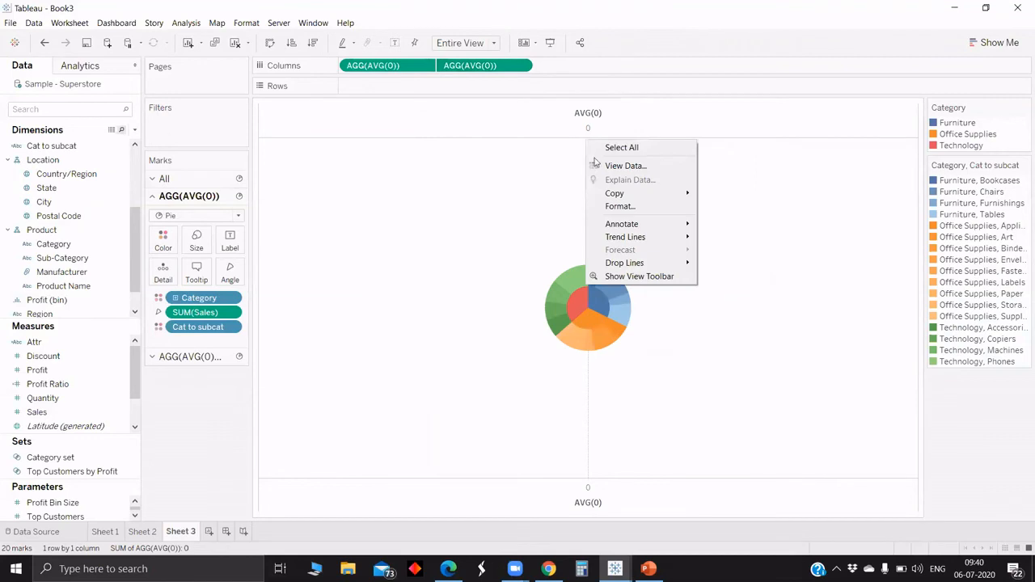
left_click(564, 127)
right_click(563, 126)
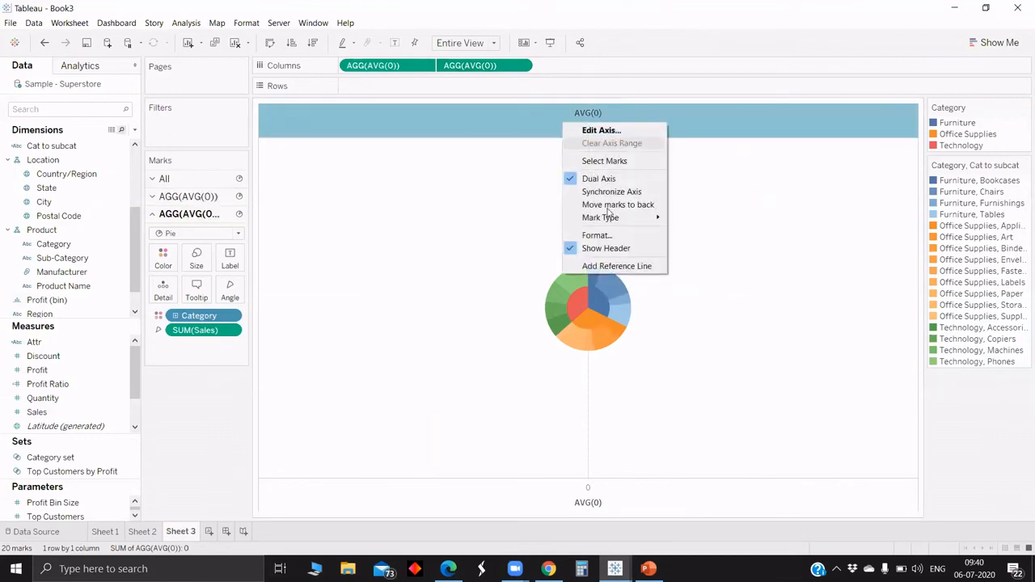
left_click(606, 248)
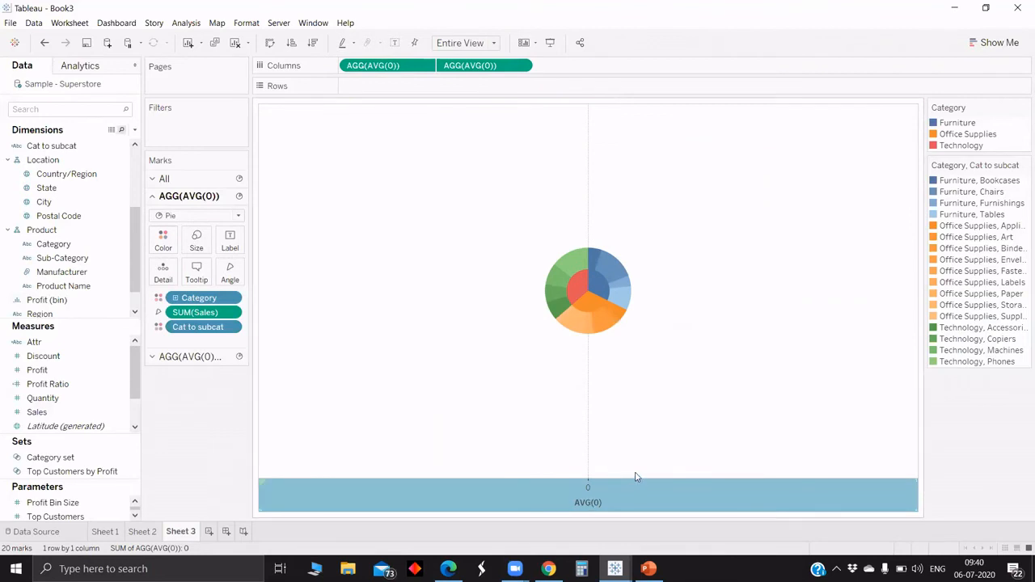
right_click(590, 502)
left_click(622, 473)
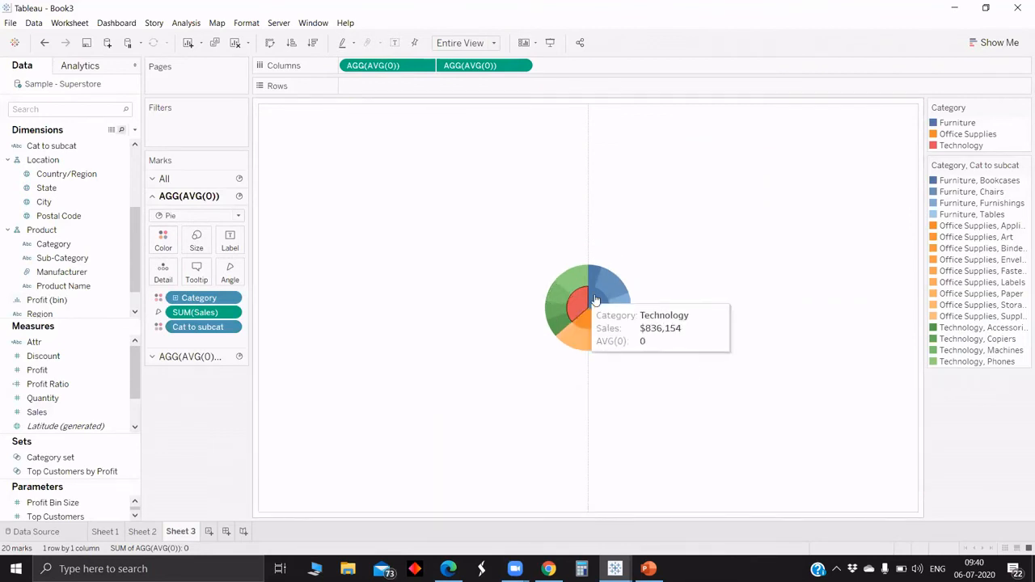
left_click(600, 295)
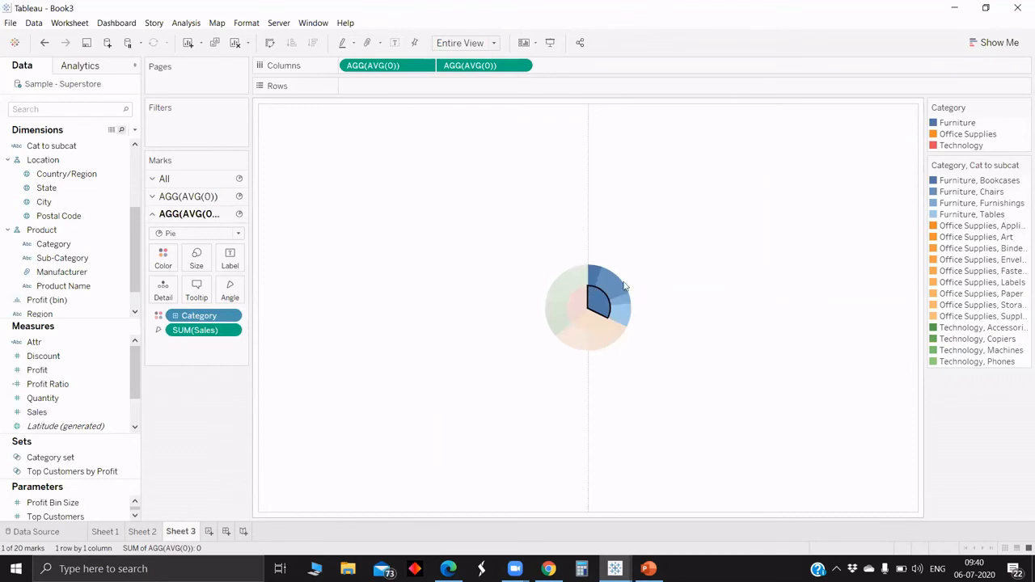
left_click(600, 301)
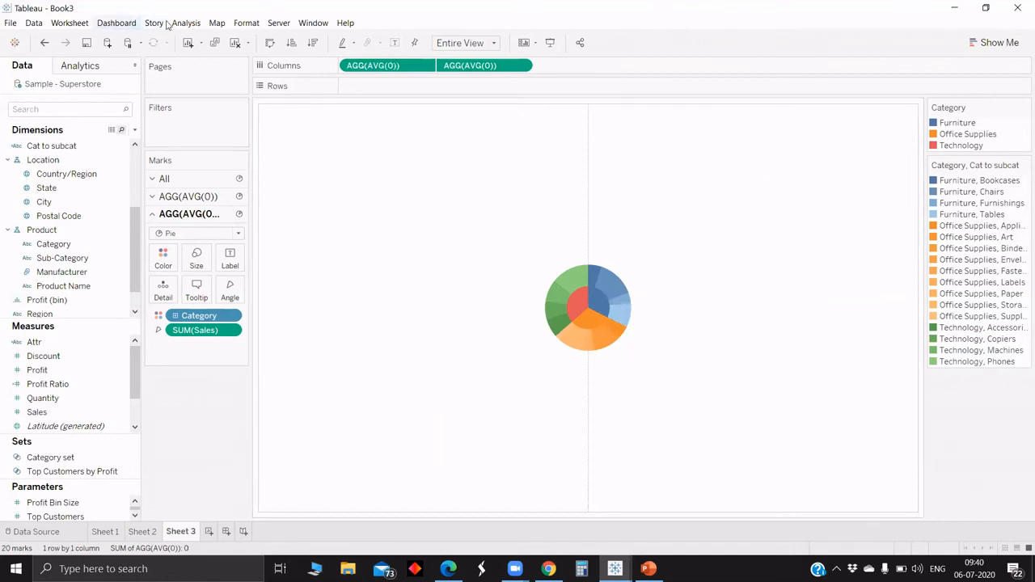
Add a Change Set Values action for Sheet 3 that targets Category set in Sample - Superstore
left_click(71, 23)
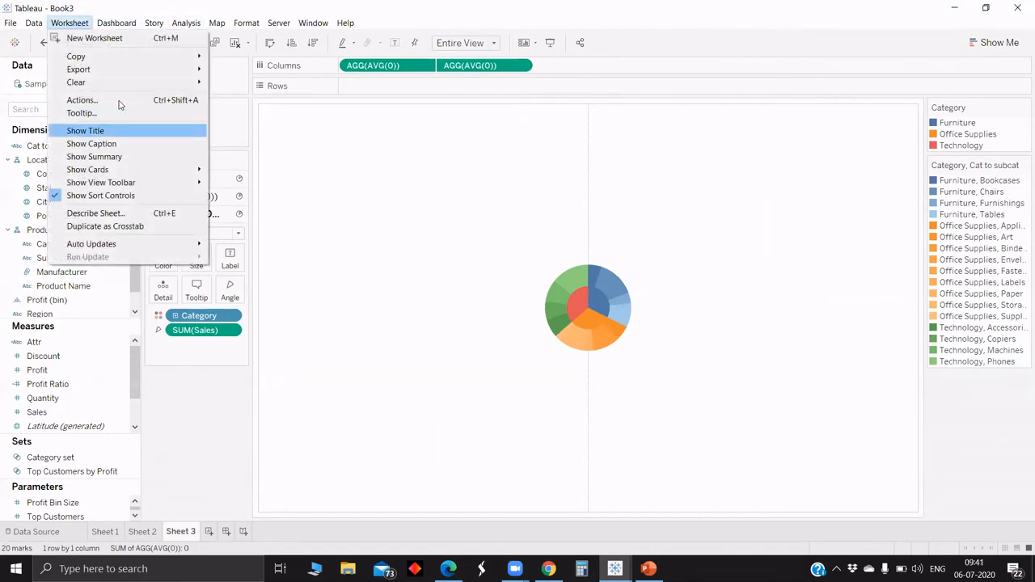
key("Return")
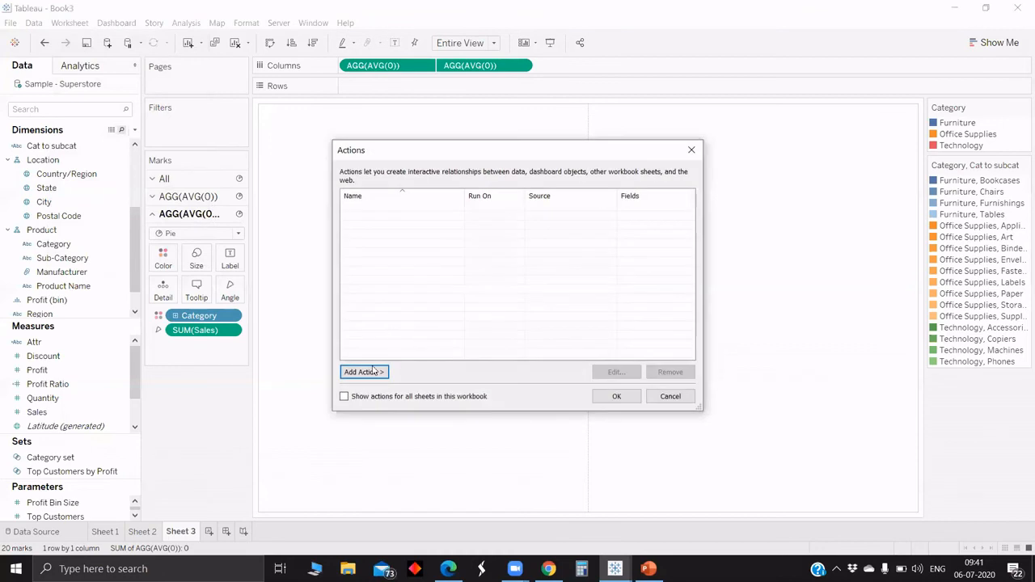
left_click(370, 373)
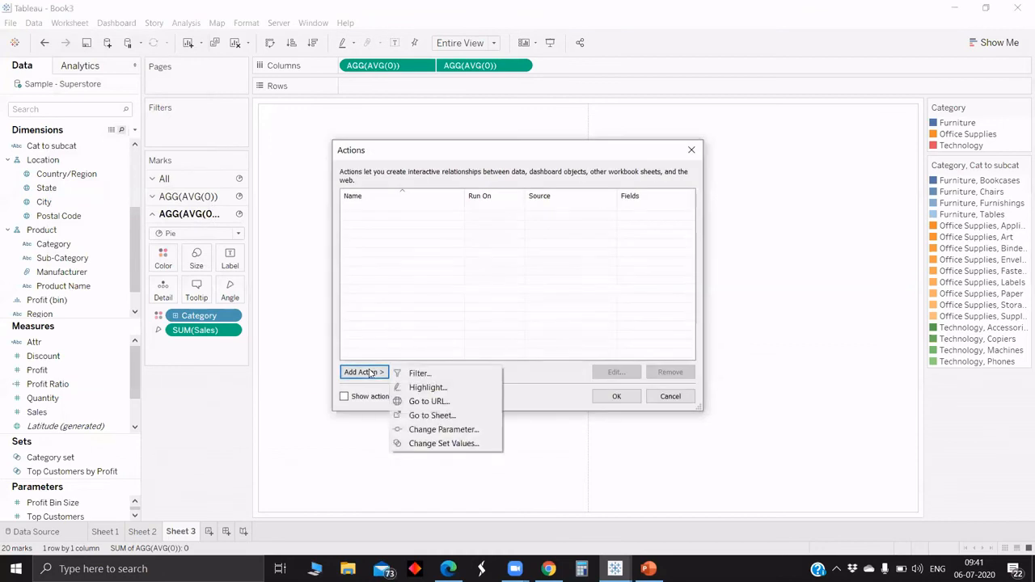
left_click(445, 444)
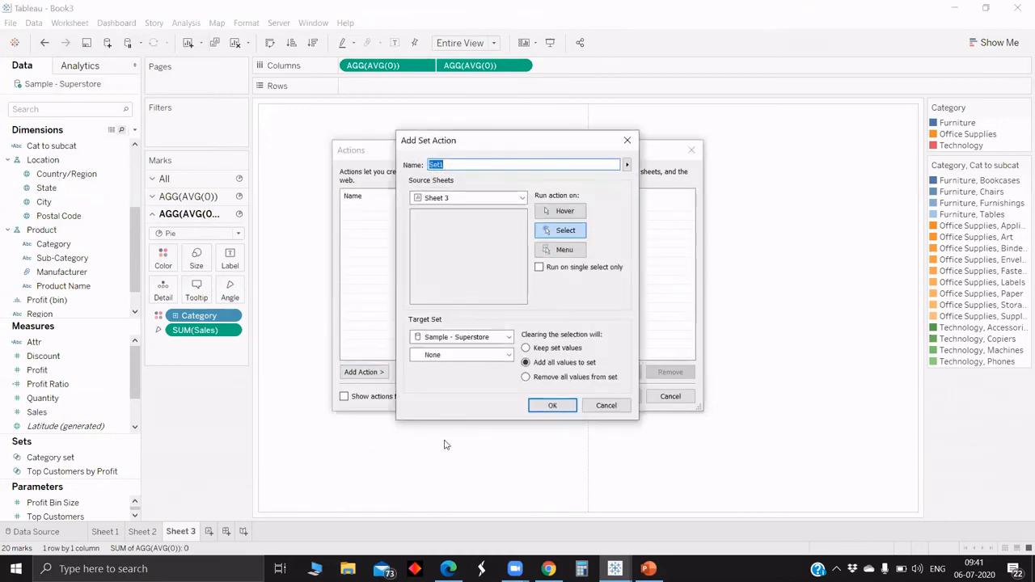
left_click(507, 357)
left_click(445, 376)
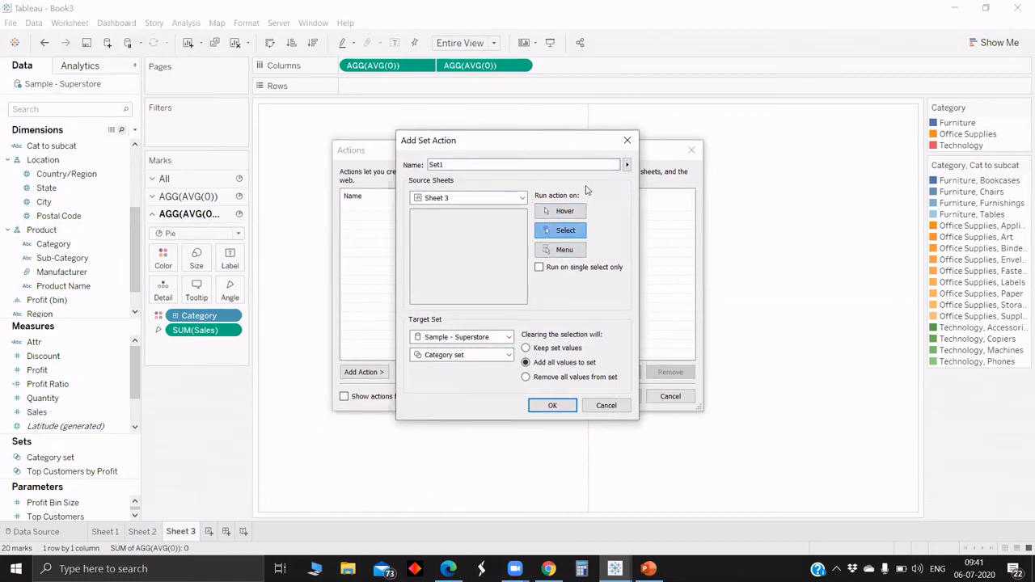
Make the set action run on Hover with clearing set to remove all values from the set, save it and test the Furniture slice
left_click(564, 211)
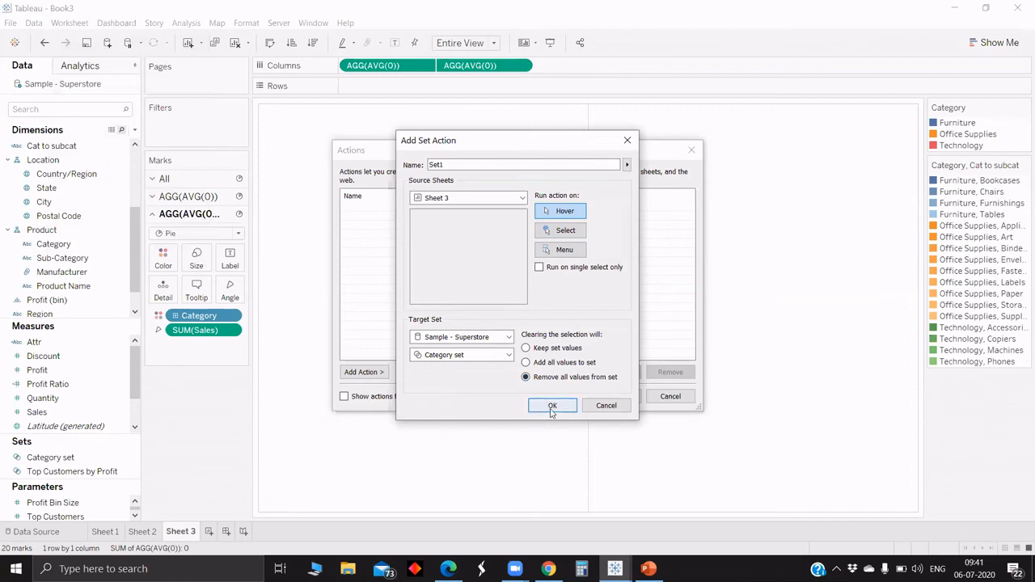
left_click(551, 407)
left_click(618, 397)
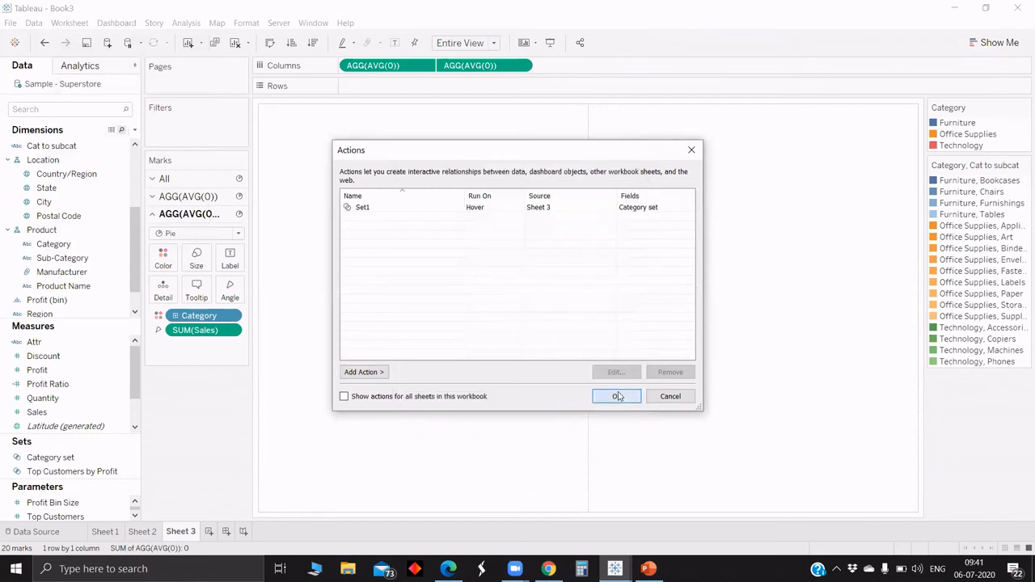
left_click(597, 306)
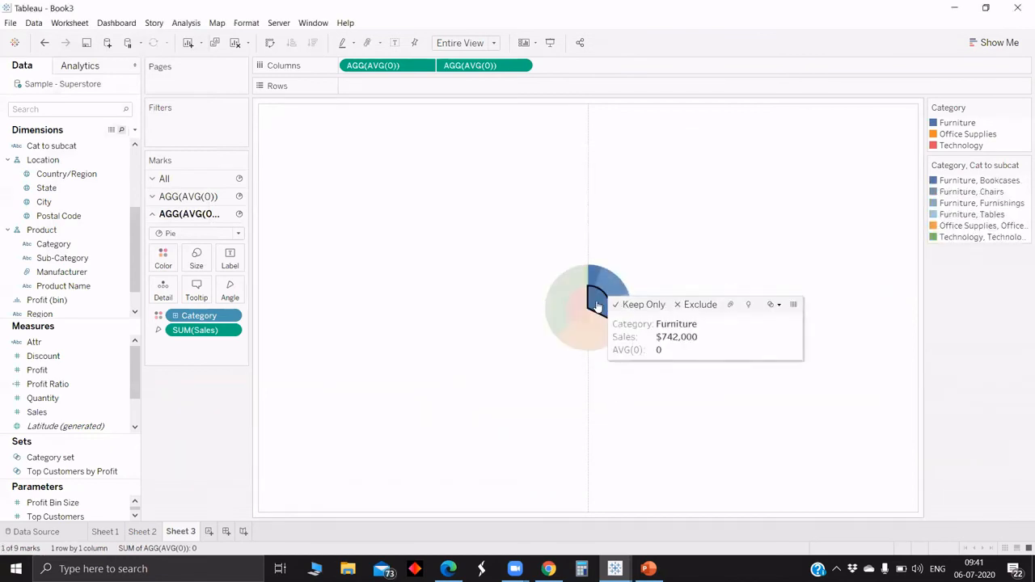
left_click(705, 165)
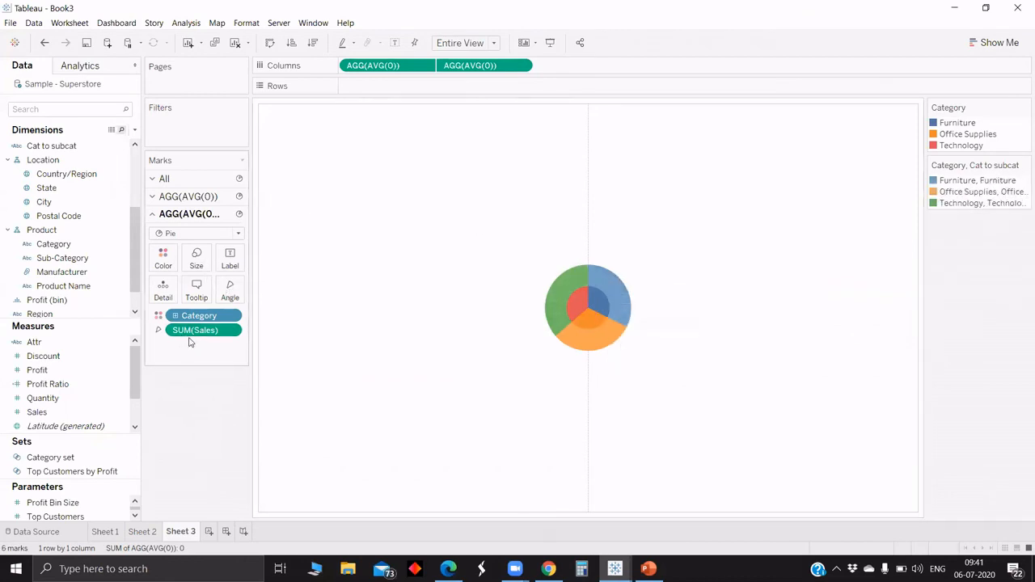
Enlarge the inner pie to about 1.6 times its diameter and the outer pie to about 2.2 times its diameter
left_click(195, 256)
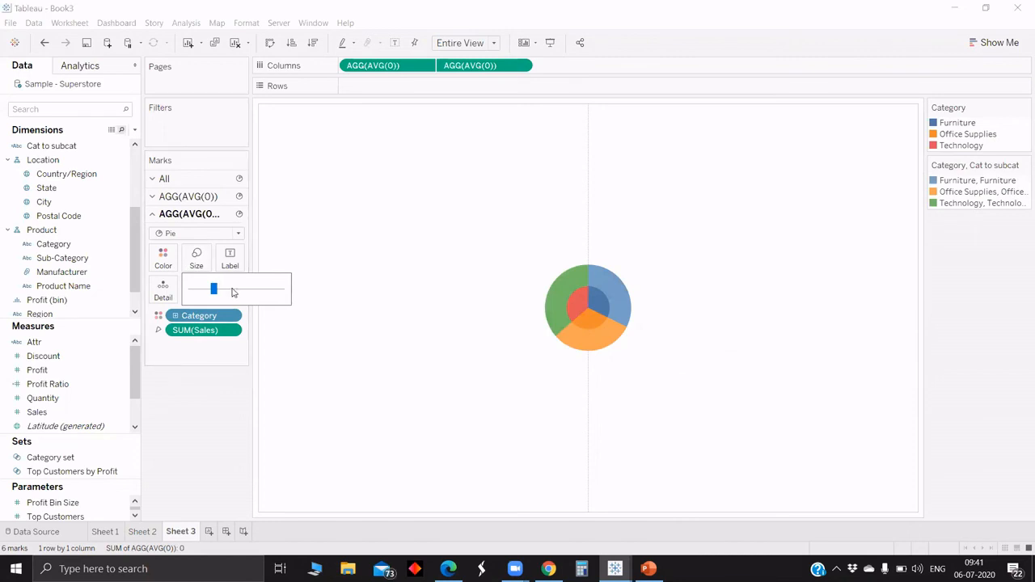
left_click(229, 290)
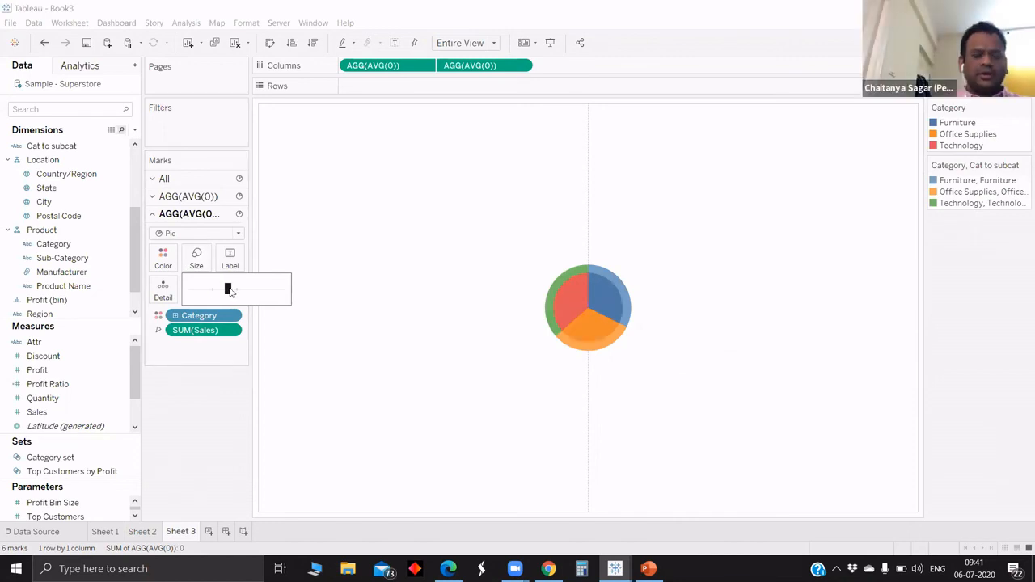
left_click(202, 198)
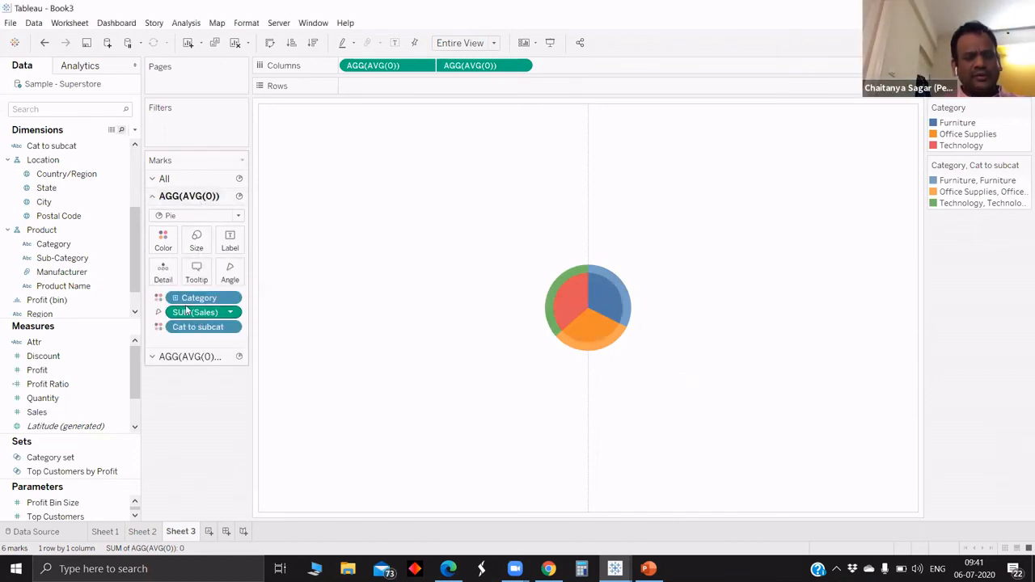
left_click(607, 296)
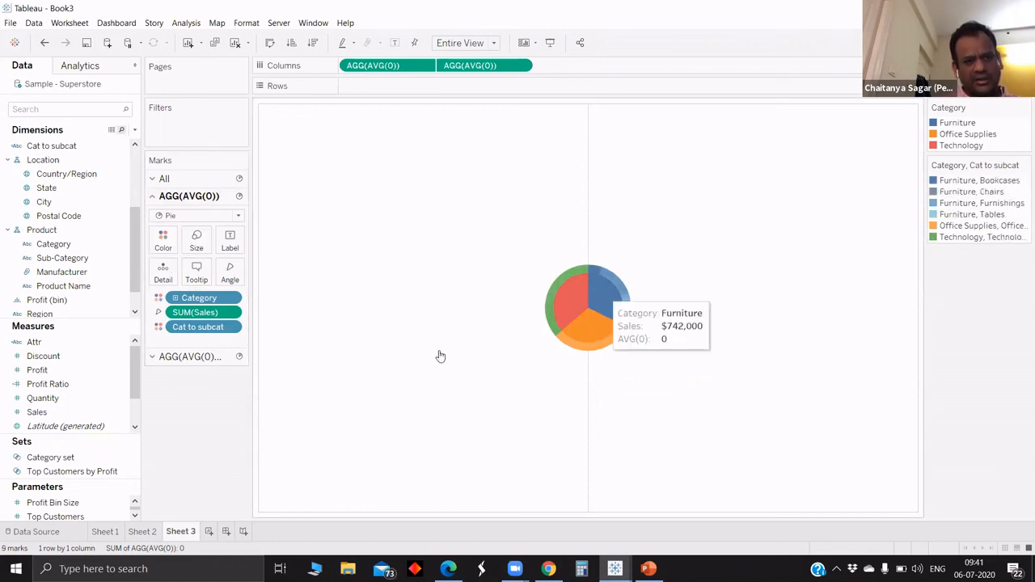
left_click(598, 300)
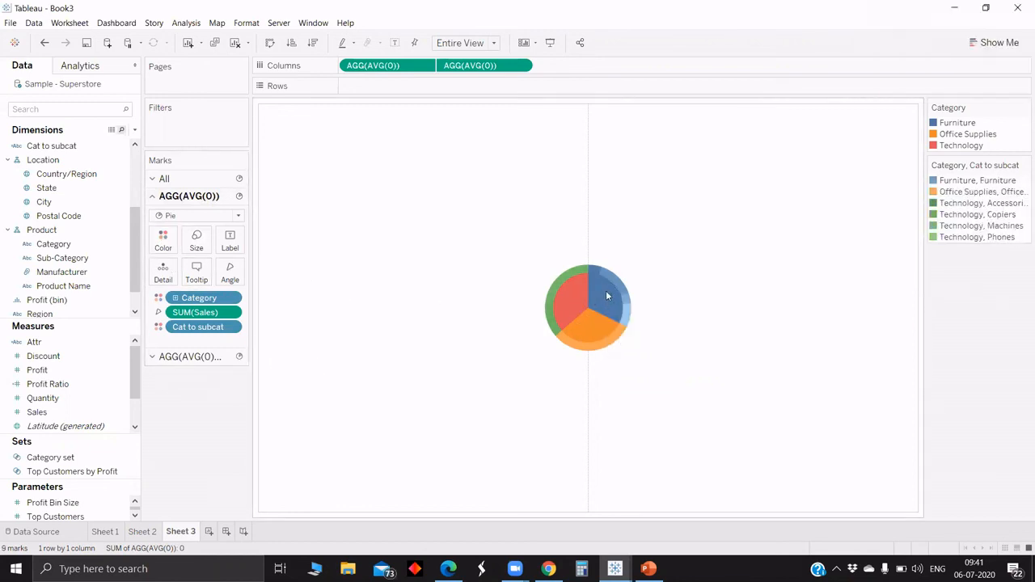
left_click(608, 297)
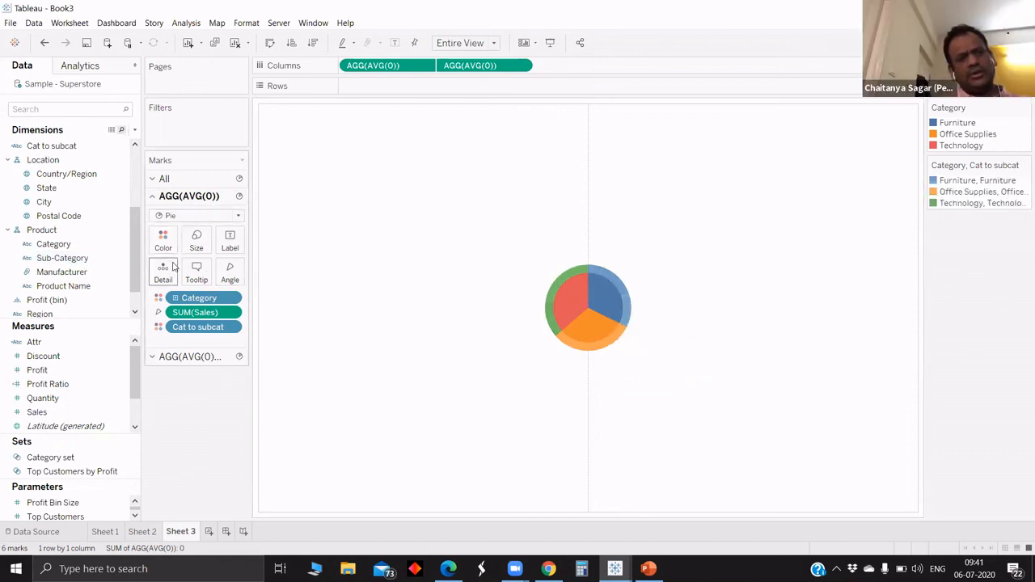
left_click(196, 239)
left_click(262, 275)
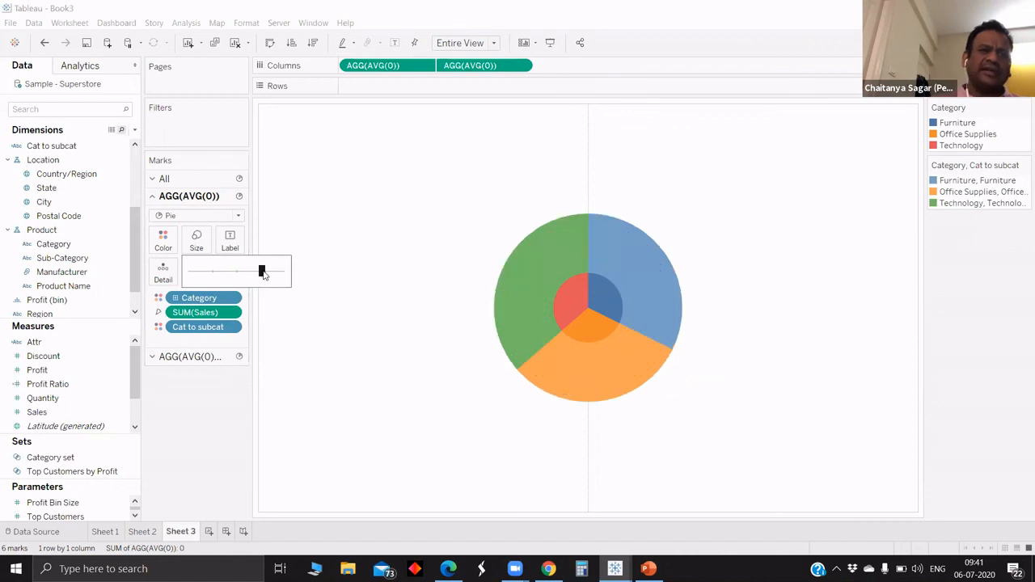
Test the drill-down by pointing at the Furniture, Office Supplies and Technology slices of the inner pie
left_click(571, 300)
left_click(601, 300)
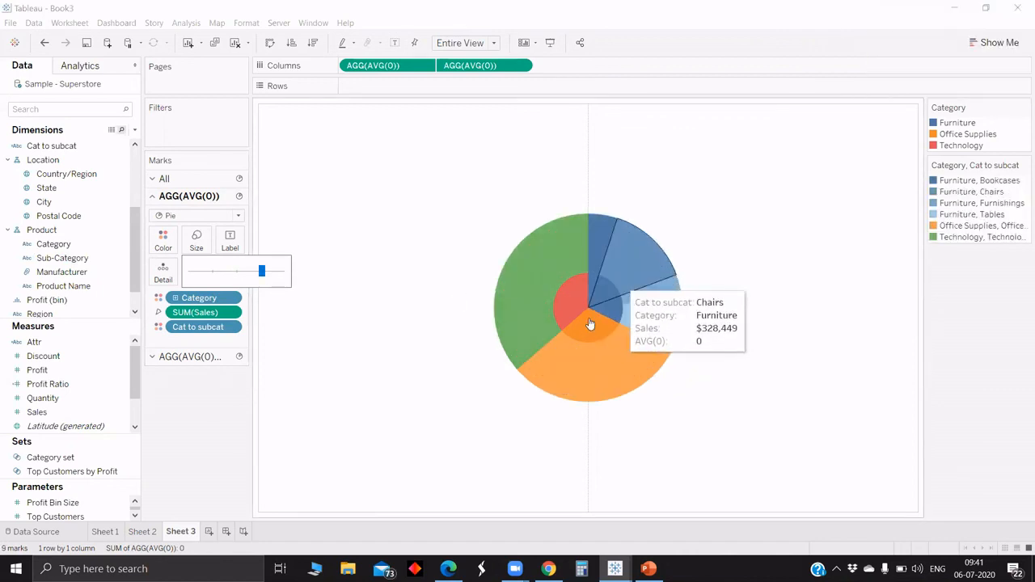
mouse_move(607, 305)
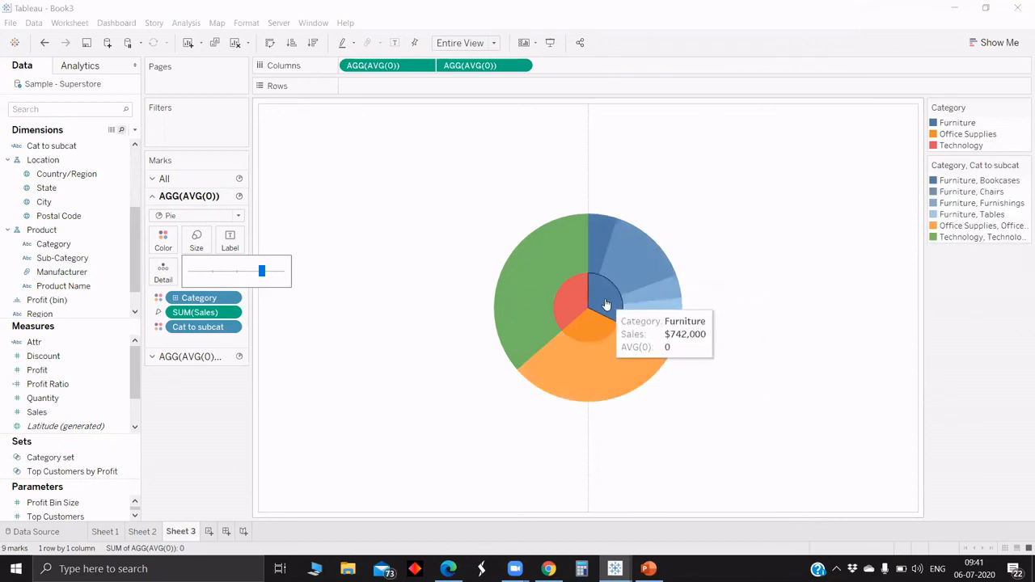
mouse_move(652, 314)
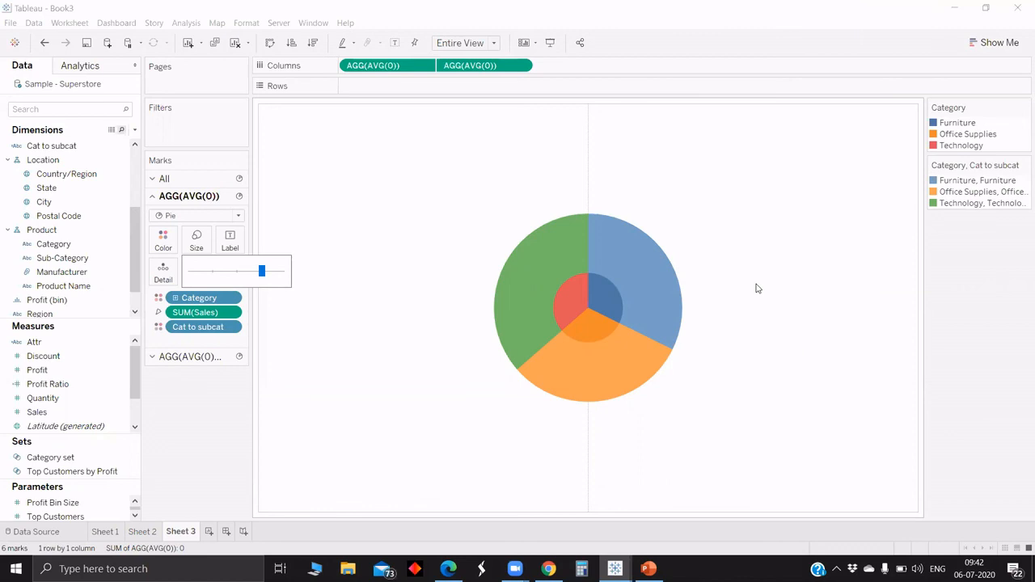
left_click(619, 305)
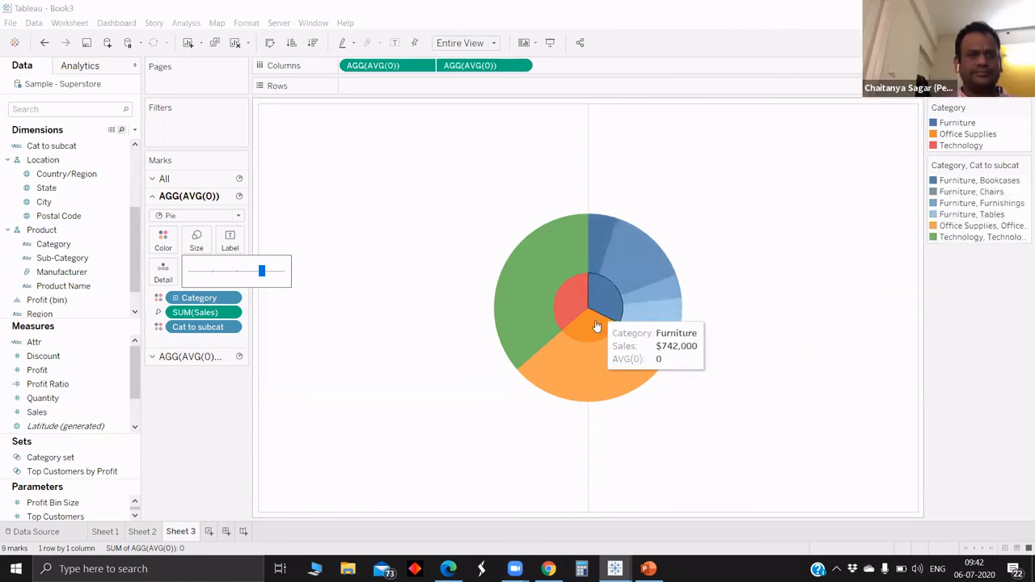
left_click(595, 330)
left_click(563, 307)
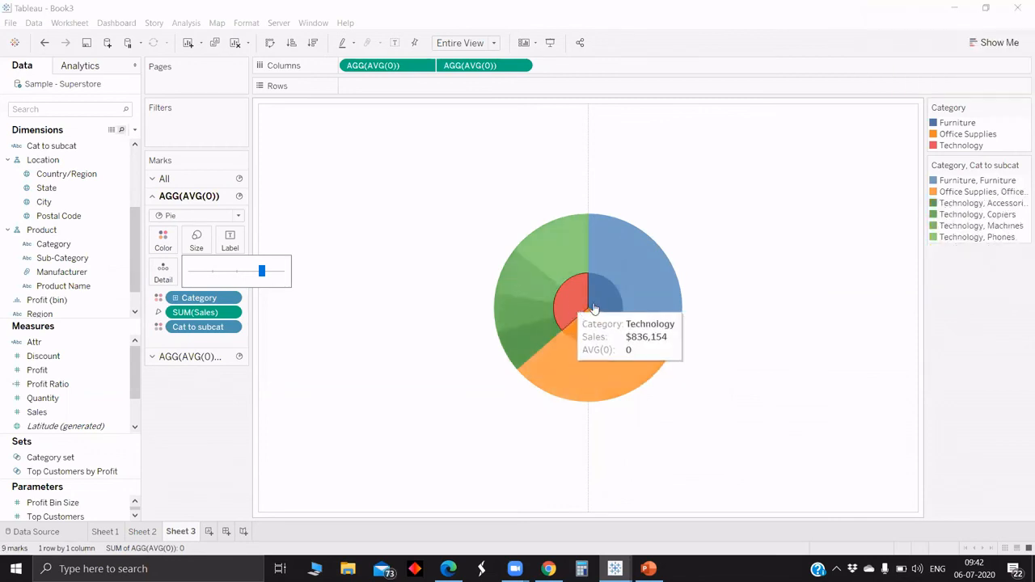
left_click(597, 304)
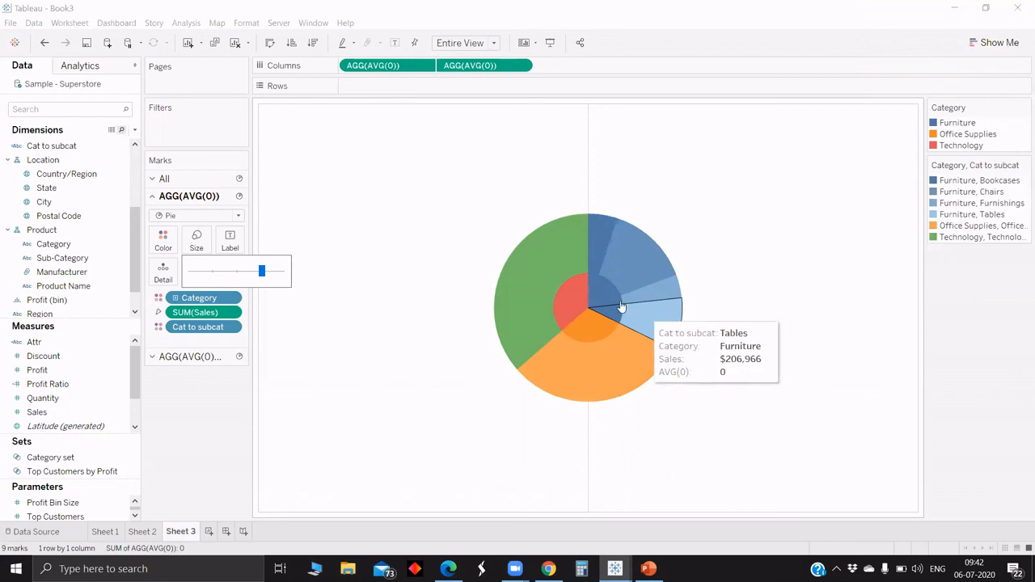
left_click(656, 319)
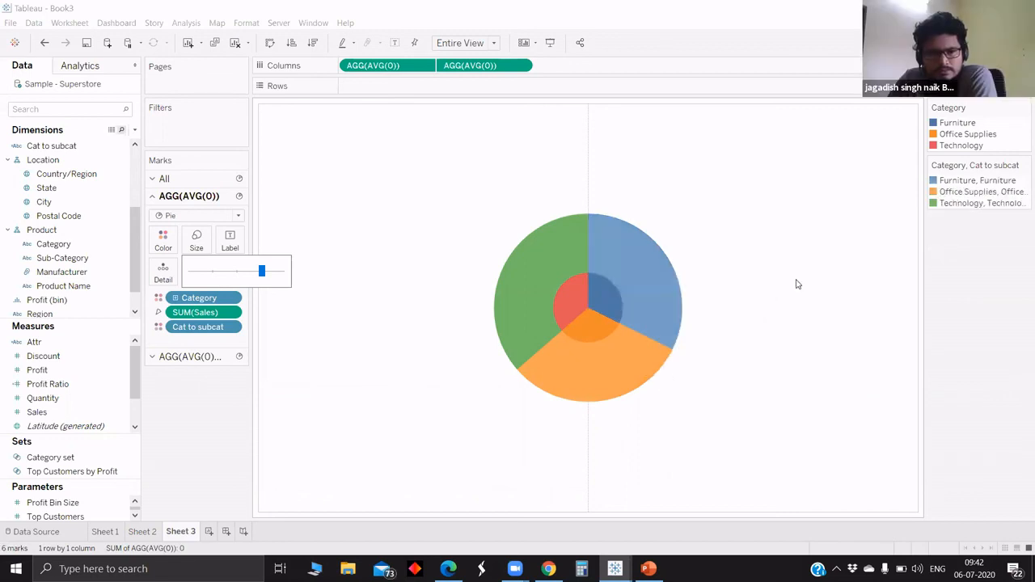